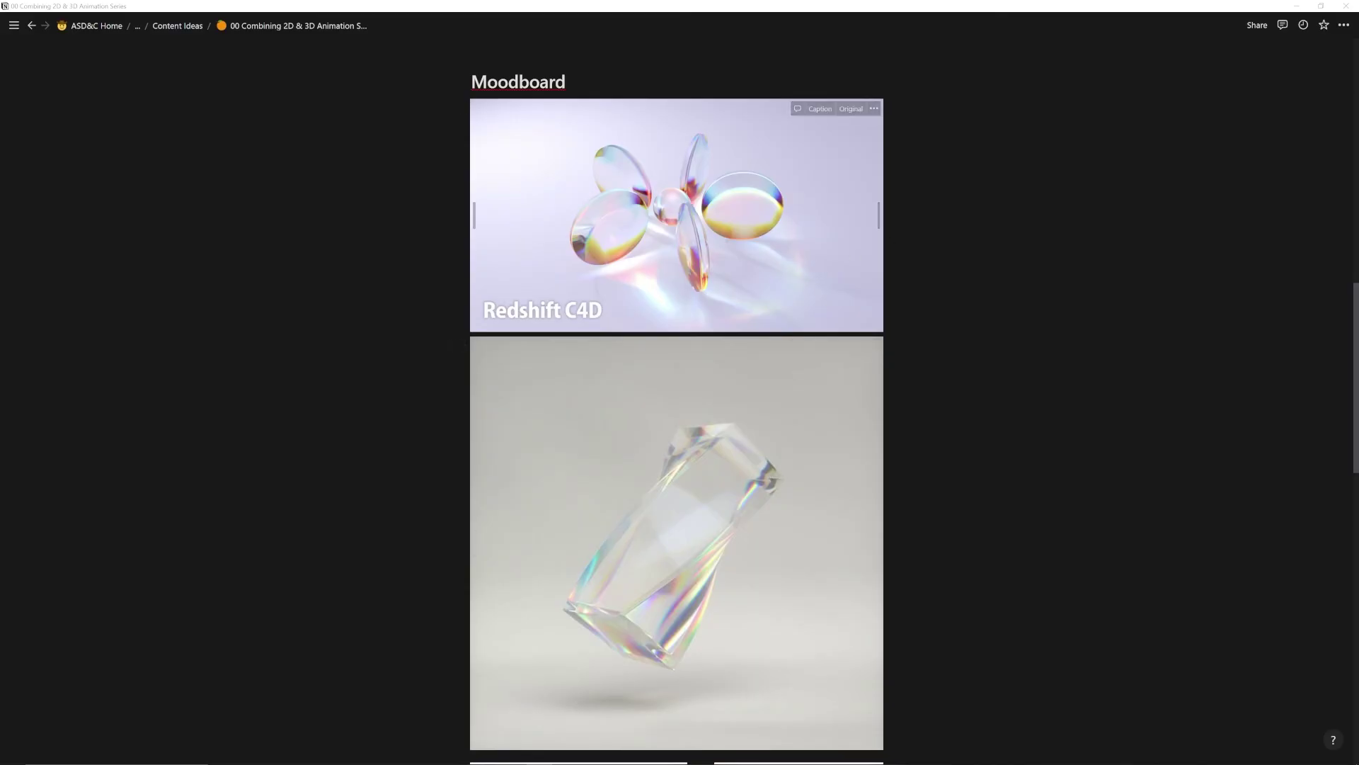
- Scroll the Notion Moodboard past the skull and Negroni images down to the hand illustrations
{"action": "scroll", "coordinate": [676, 397], "scroll_direction": "down", "scroll_amount": 3}
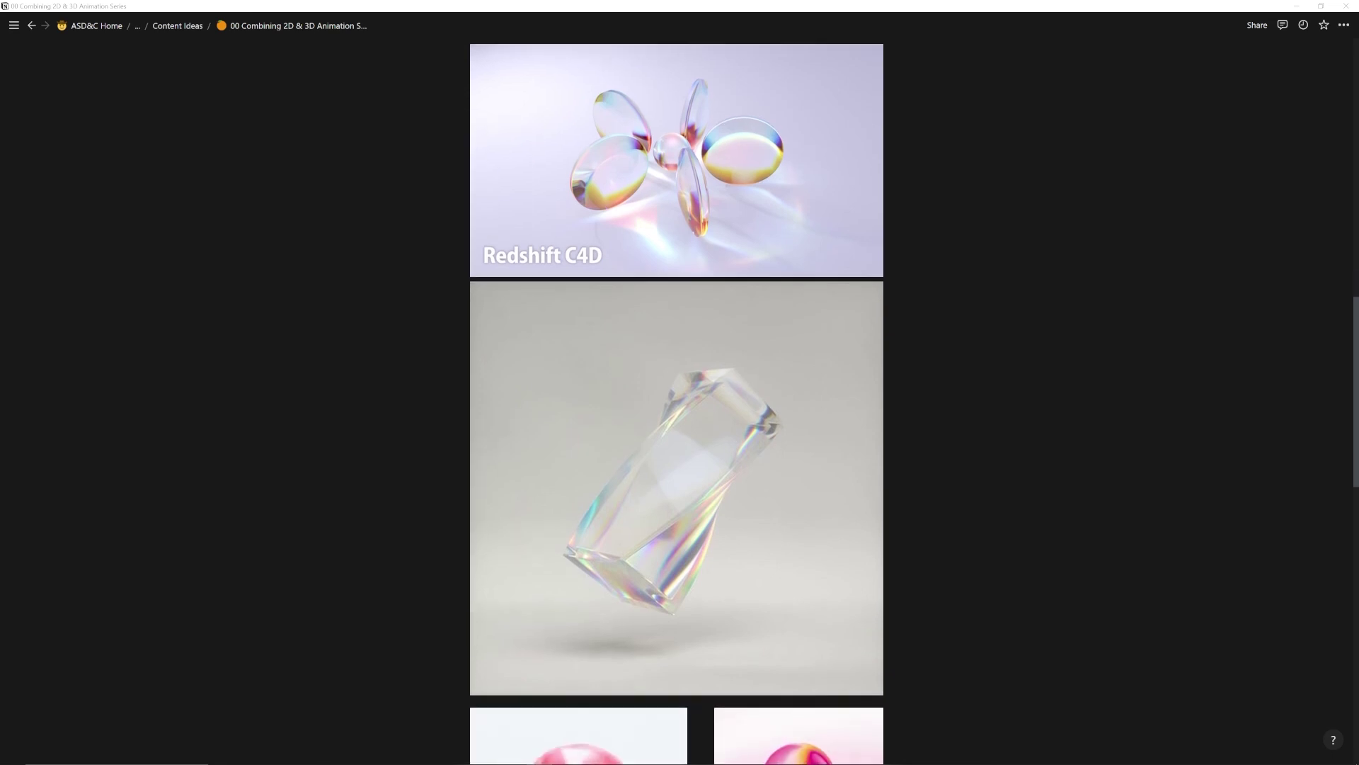
{"action": "scroll", "coordinate": [677, 402], "scroll_direction": "down", "scroll_amount": 2}
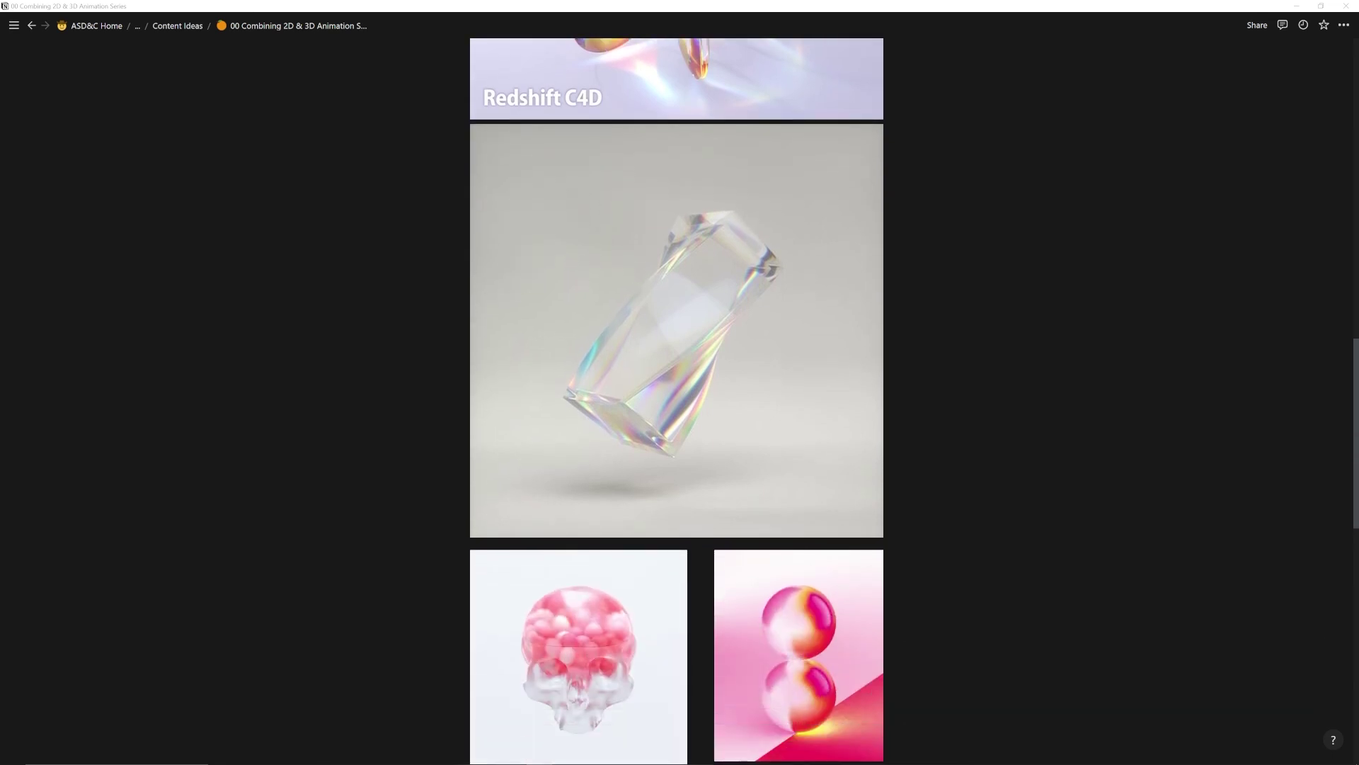
{"action": "scroll", "coordinate": [676, 402], "scroll_direction": "down", "scroll_amount": 2}
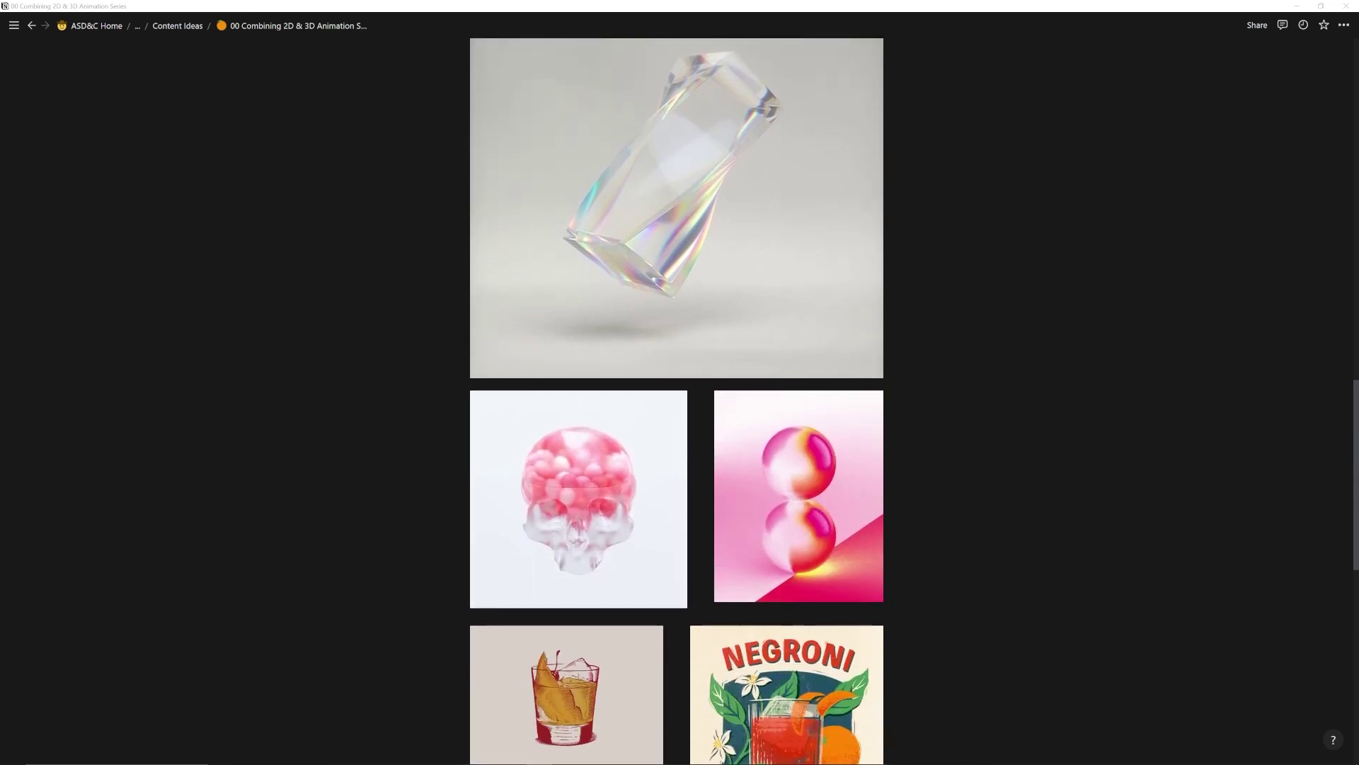
{"action": "scroll", "coordinate": [676, 401], "scroll_direction": "up", "scroll_amount": 2}
{"action": "scroll", "coordinate": [677, 401], "scroll_direction": "up", "scroll_amount": 4}
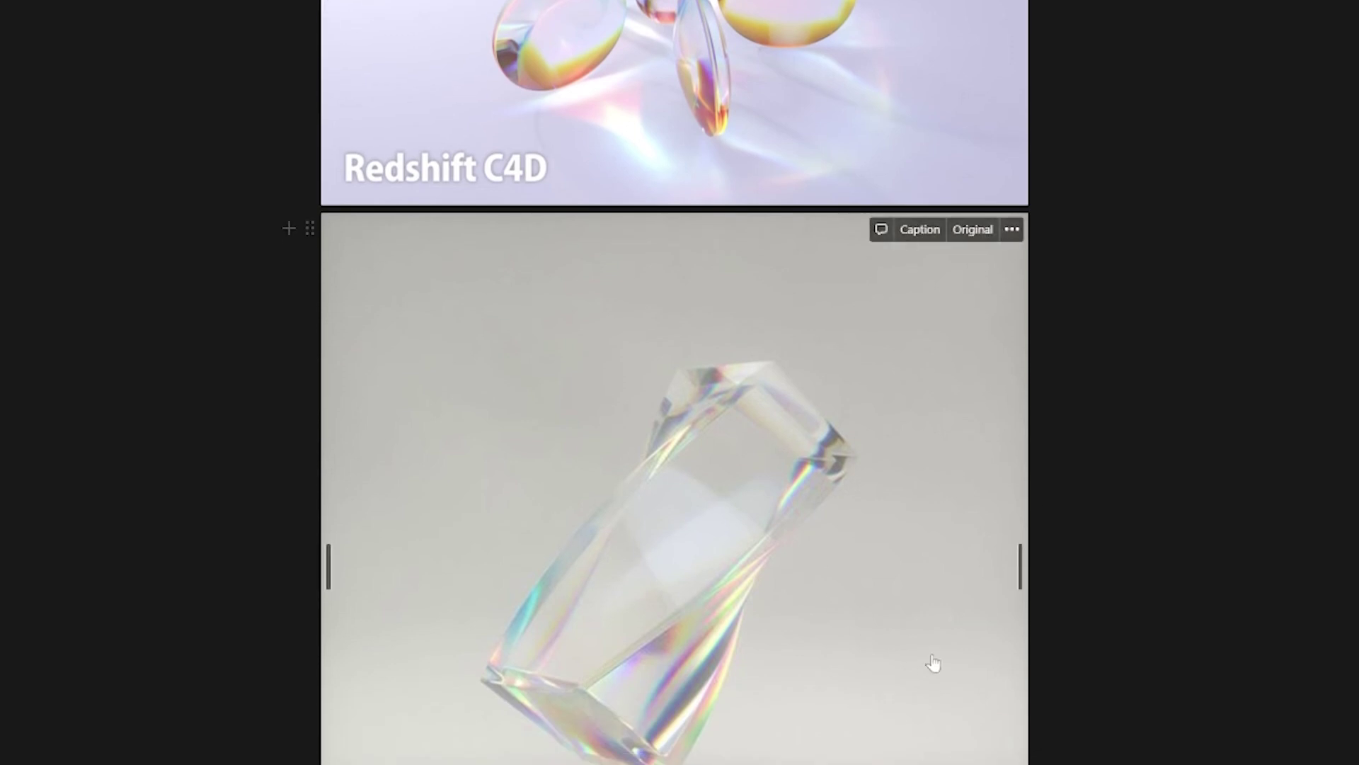
{"action": "scroll", "coordinate": [813, 543], "scroll_direction": "down", "scroll_amount": 1}
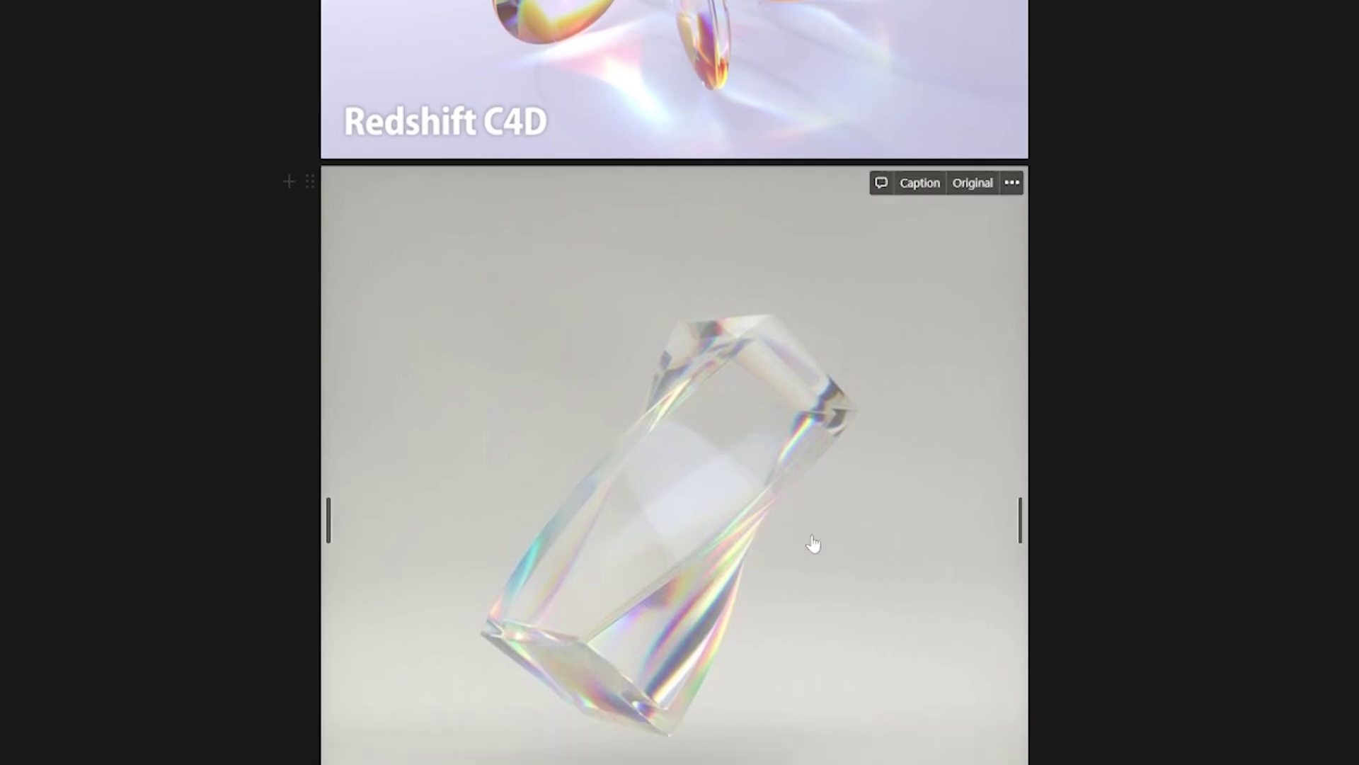
{"action": "scroll", "coordinate": [813, 543], "scroll_direction": "down", "scroll_amount": 7}
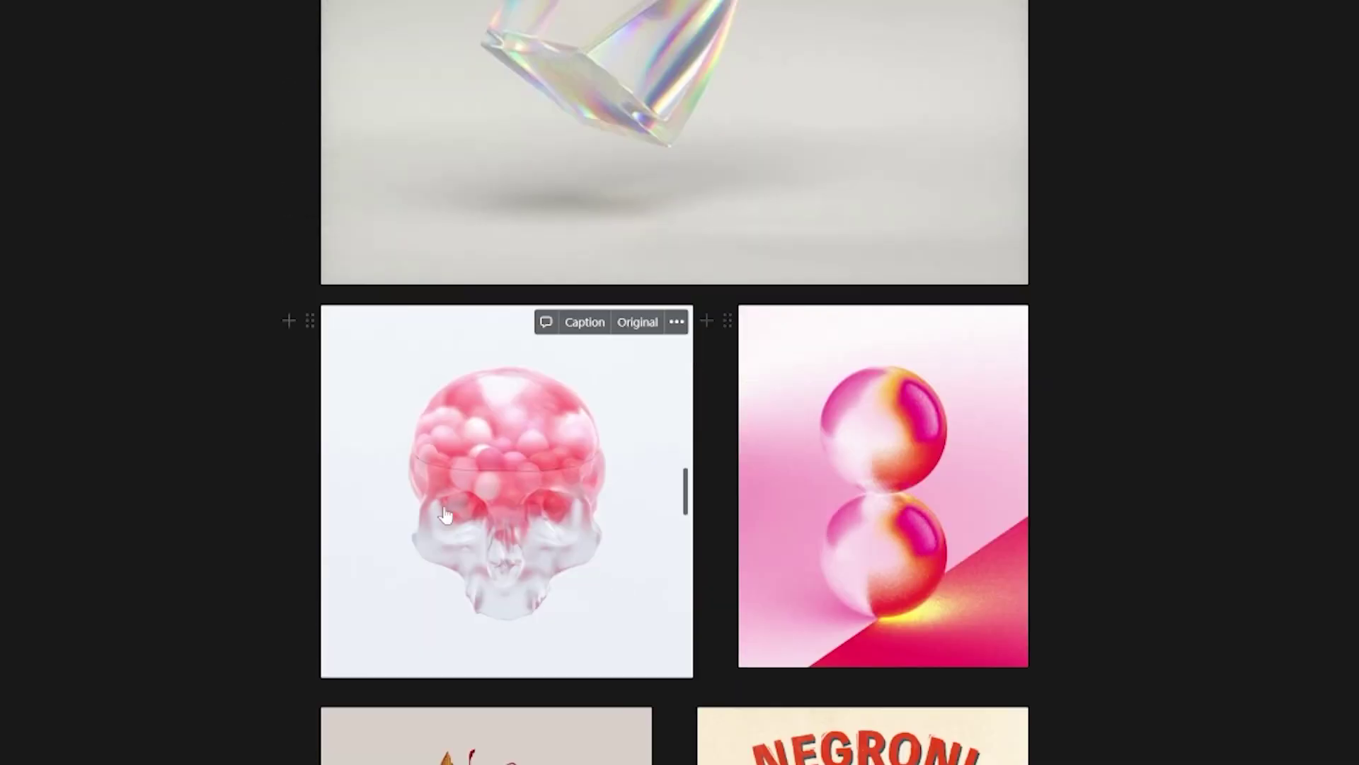
{"action": "scroll", "coordinate": [498, 524], "scroll_direction": "down", "scroll_amount": 3}
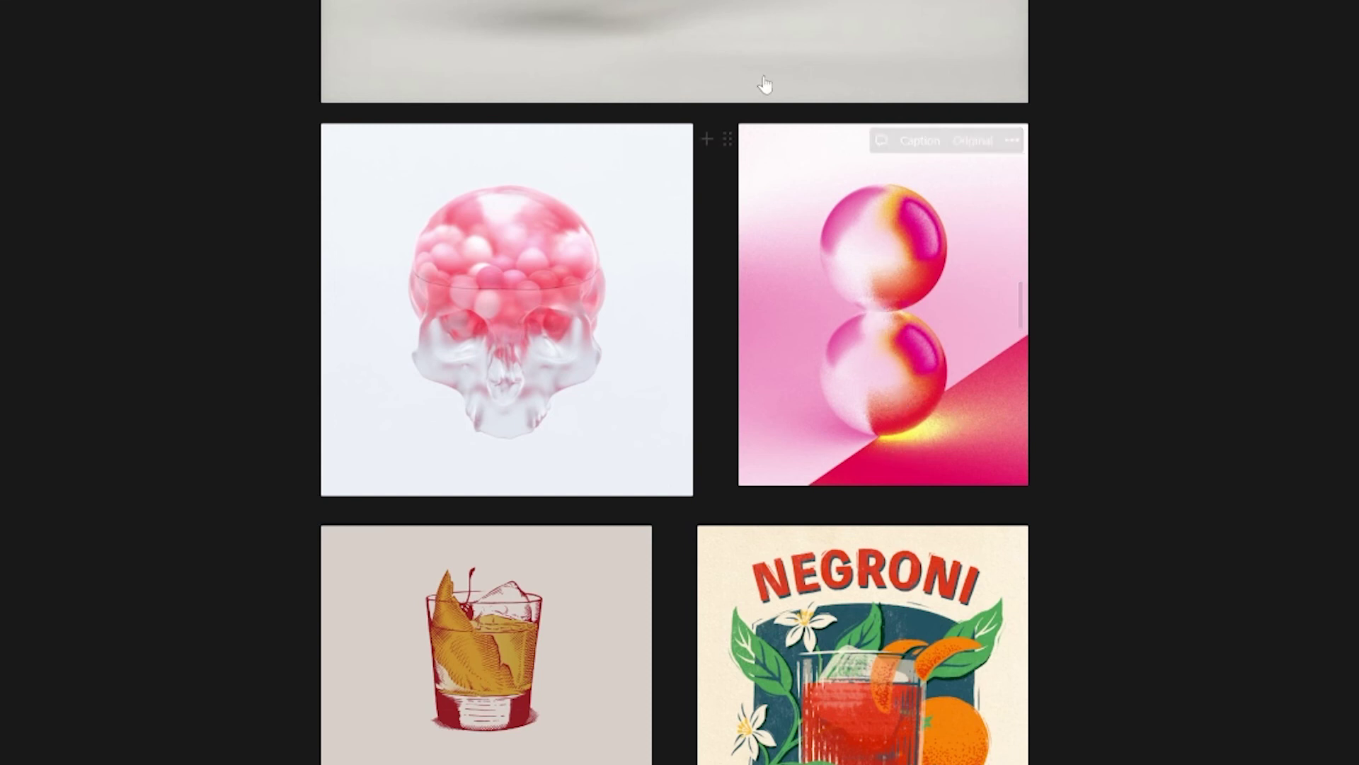
{"action": "scroll", "coordinate": [886, 244], "scroll_direction": "down", "scroll_amount": 5}
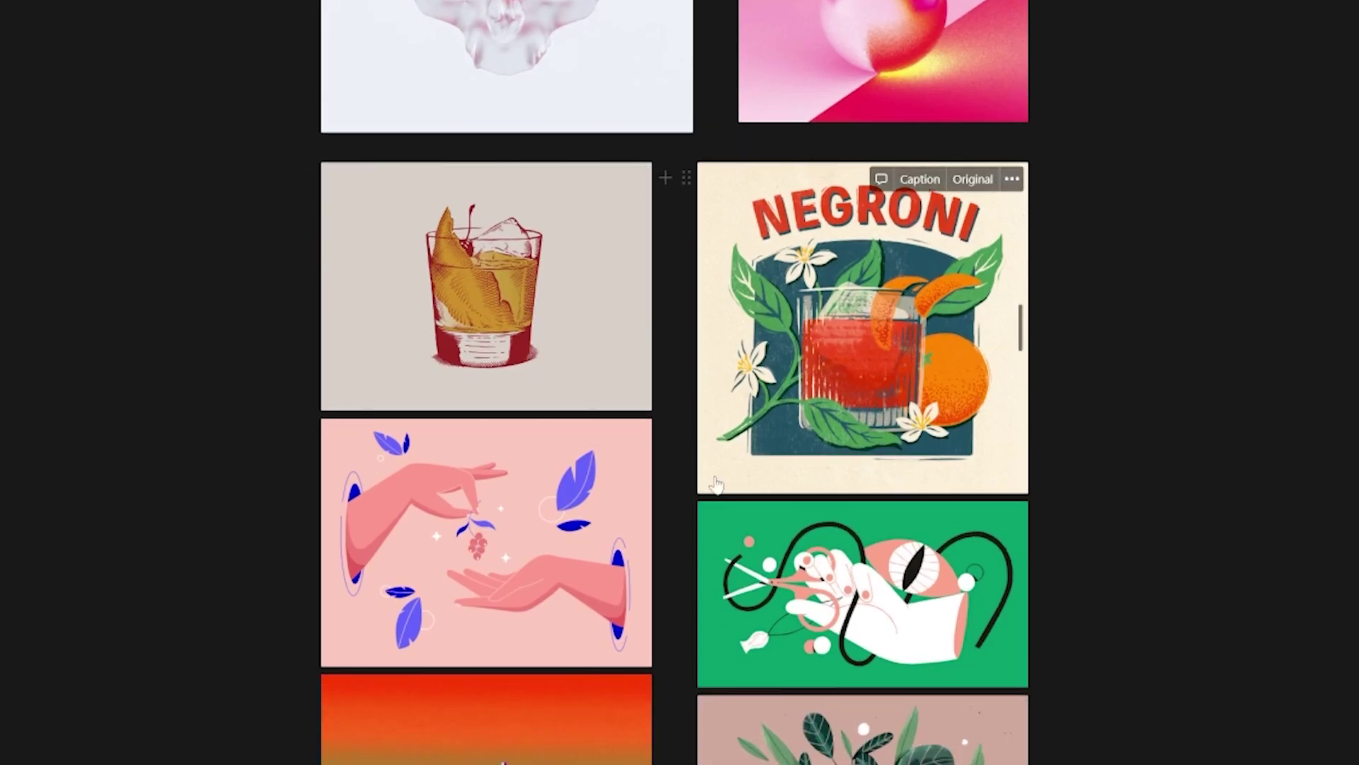
{"action": "scroll", "coordinate": [495, 566], "scroll_direction": "down", "scroll_amount": 1}
{"action": "scroll", "coordinate": [777, 605], "scroll_direction": "down", "scroll_amount": 2}
{"action": "scroll", "coordinate": [776, 606], "scroll_direction": "down", "scroll_amount": 2}
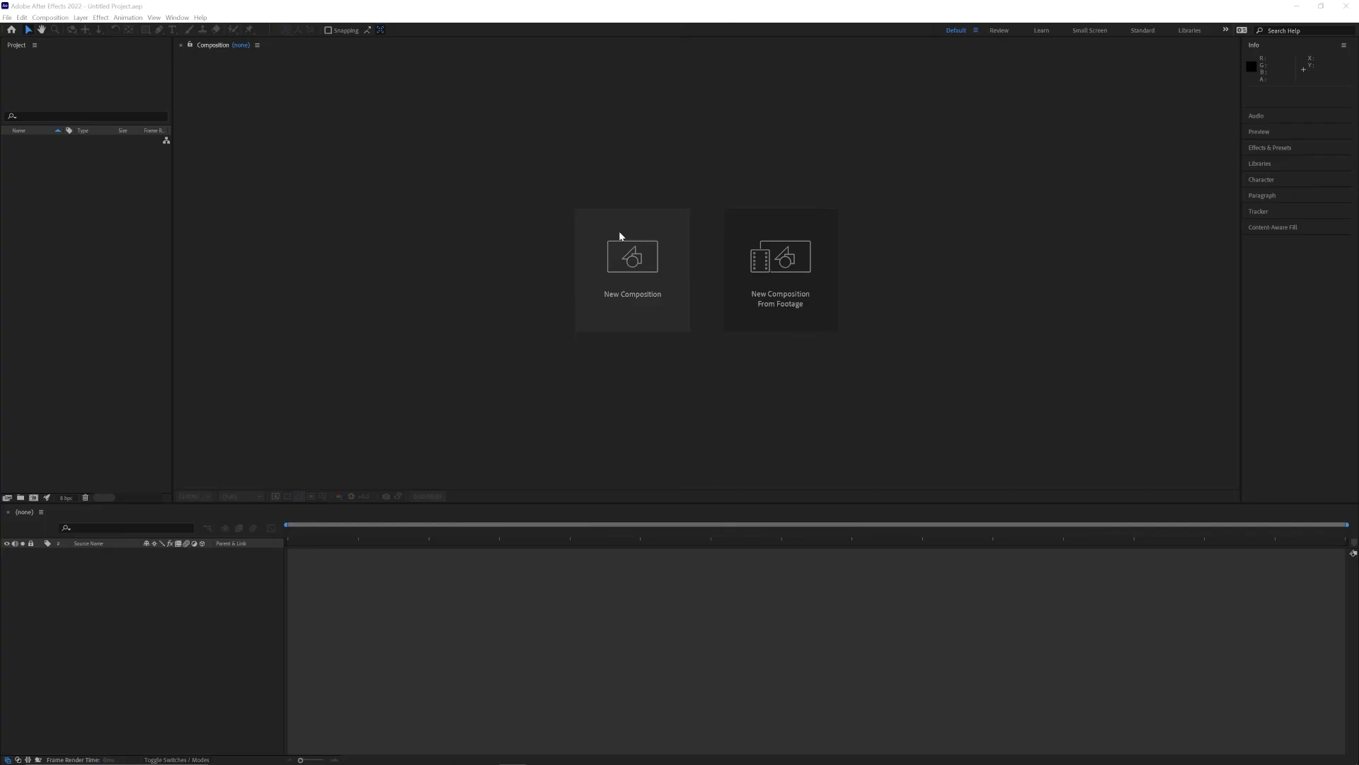
- Start a new composition named Animatic_01 at 1080×1350 with the aspect ratio unlocked
{"action": "left_click", "coordinate": [639, 260]}
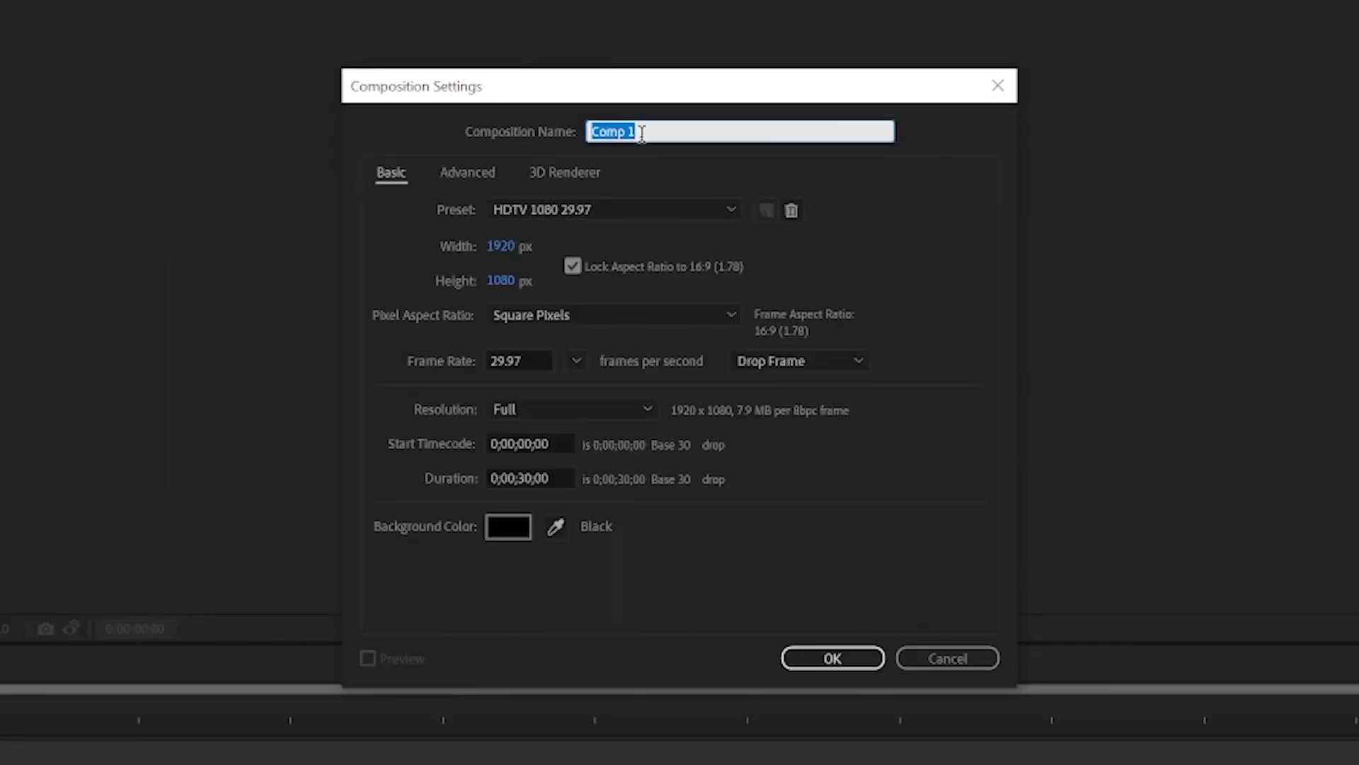
{"action": "type", "text": "Animatic_01"}
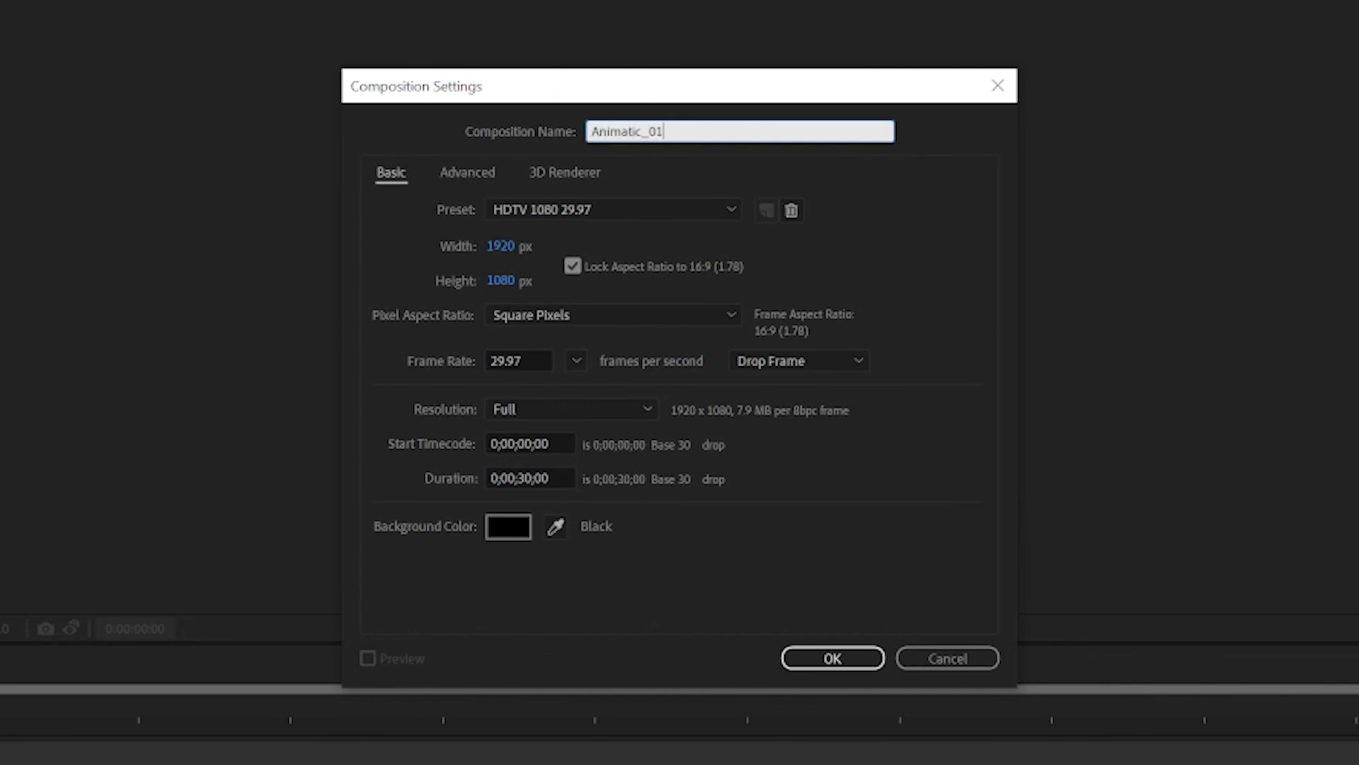
{"action": "left_click", "coordinate": [509, 244]}
{"action": "type", "text": "1080"}
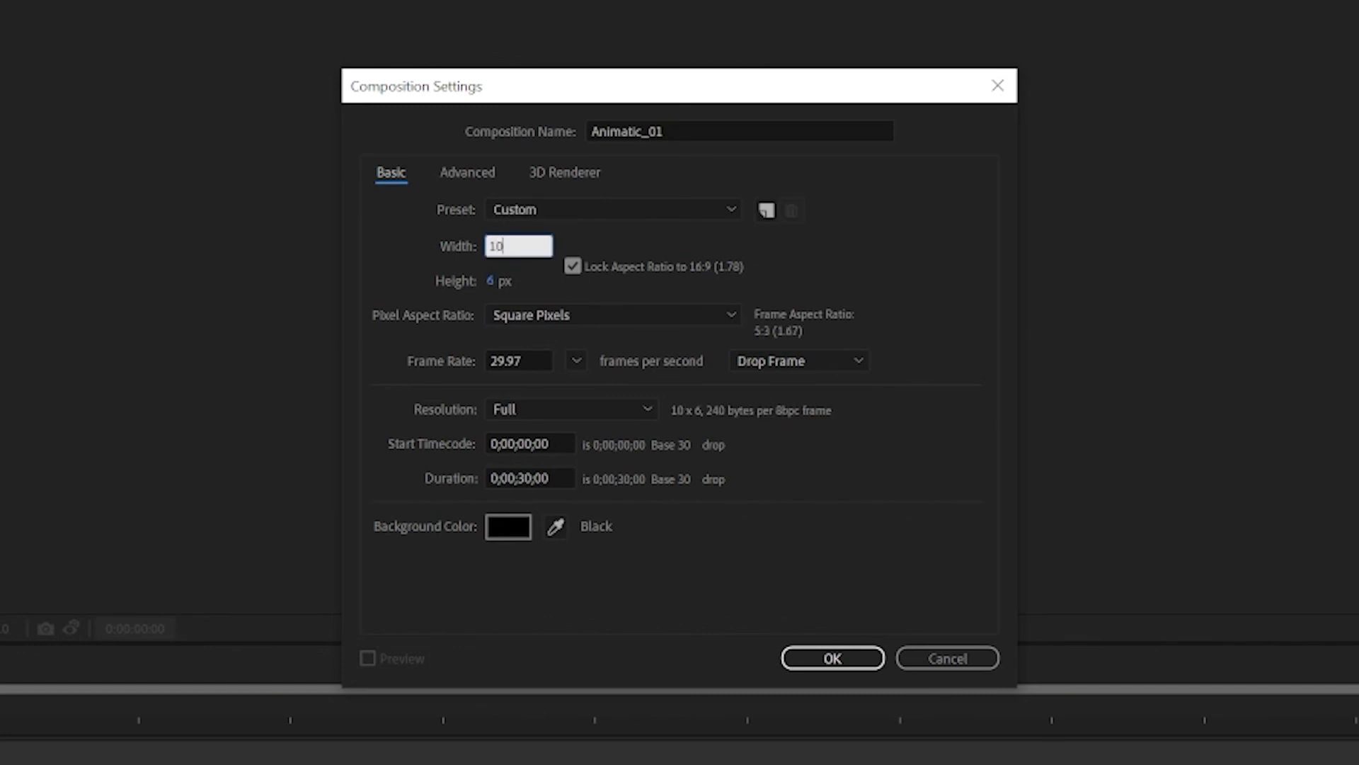
{"action": "key", "text": "Tab"}
{"action": "type", "text": "1350"}
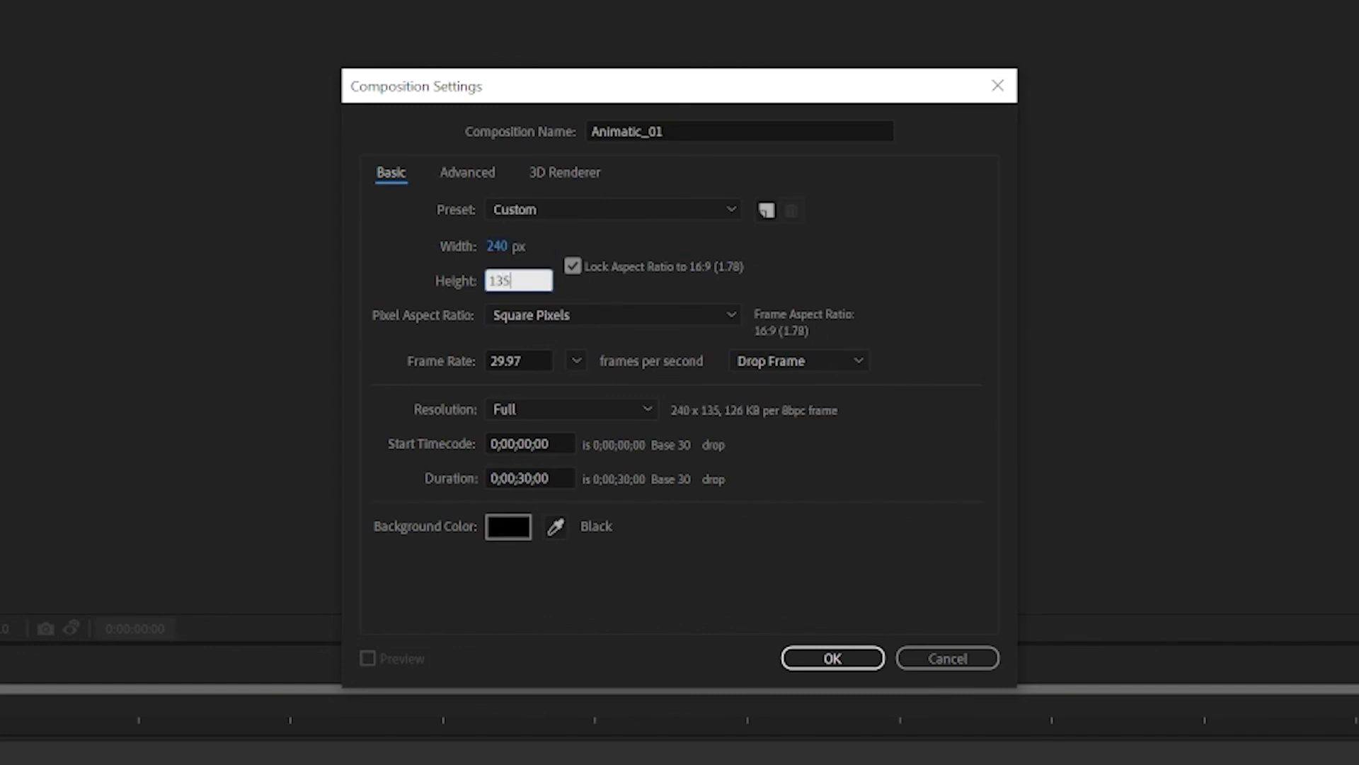
{"action": "left_click", "coordinate": [572, 266]}
- Set the composition to 24 fps with an 8-second duration and confirm it
{"action": "left_click", "coordinate": [516, 361]}
{"action": "double_click", "coordinate": [506, 360]}
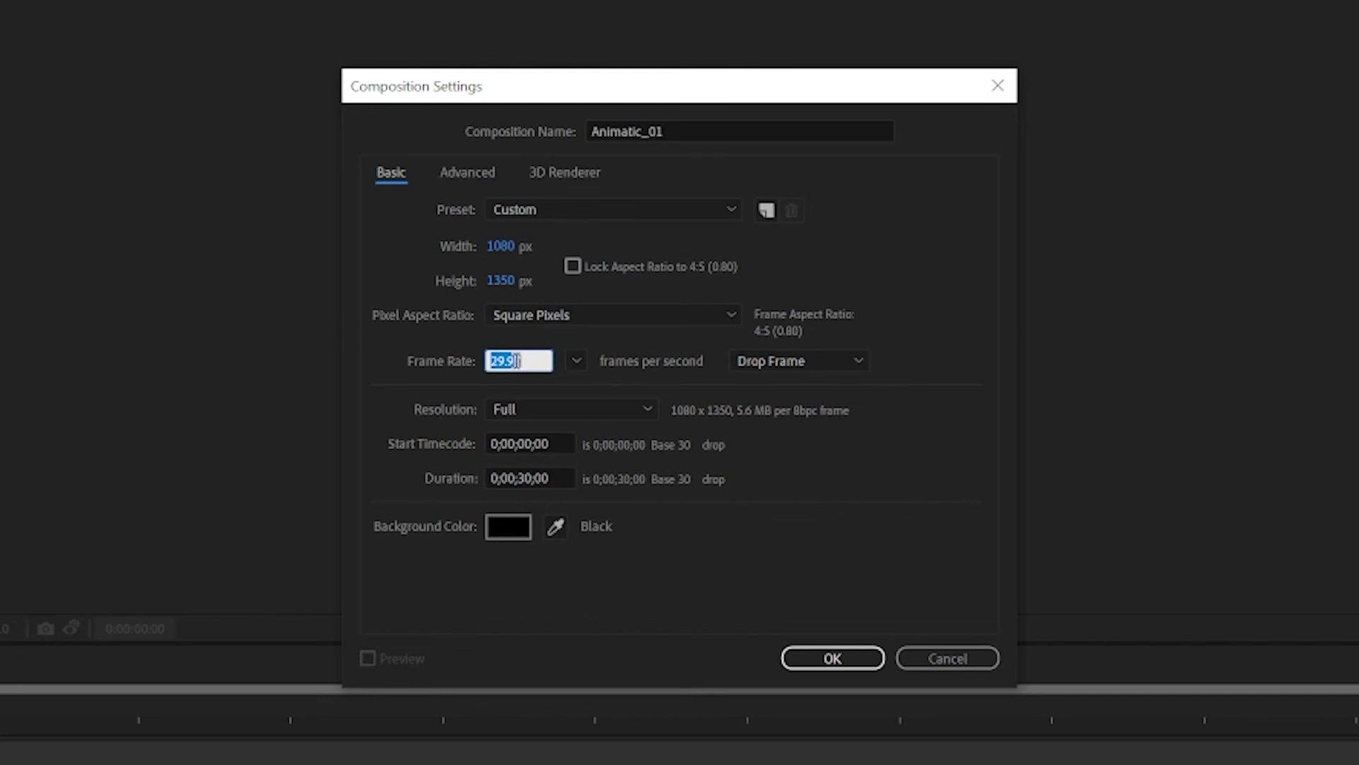
{"action": "type", "text": "24"}
{"action": "key", "text": "Tab"}
{"action": "key", "text": "Tab"}
{"action": "key", "text": "Tab"}
{"action": "key", "text": "Tab"}
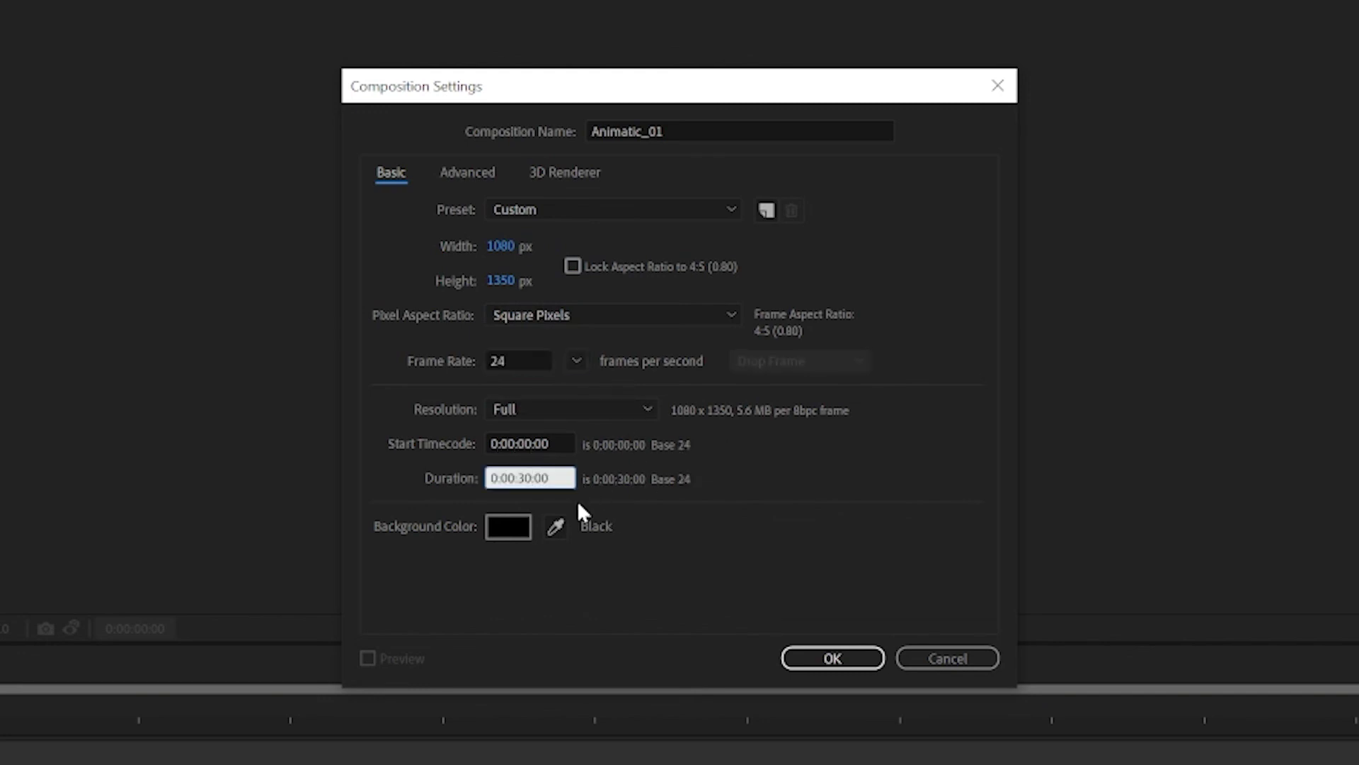
{"action": "key", "text": "BackSpace"}
{"action": "key", "text": "BackSpace"}
{"action": "type", "text": "8"}
{"action": "key", "text": "Return"}
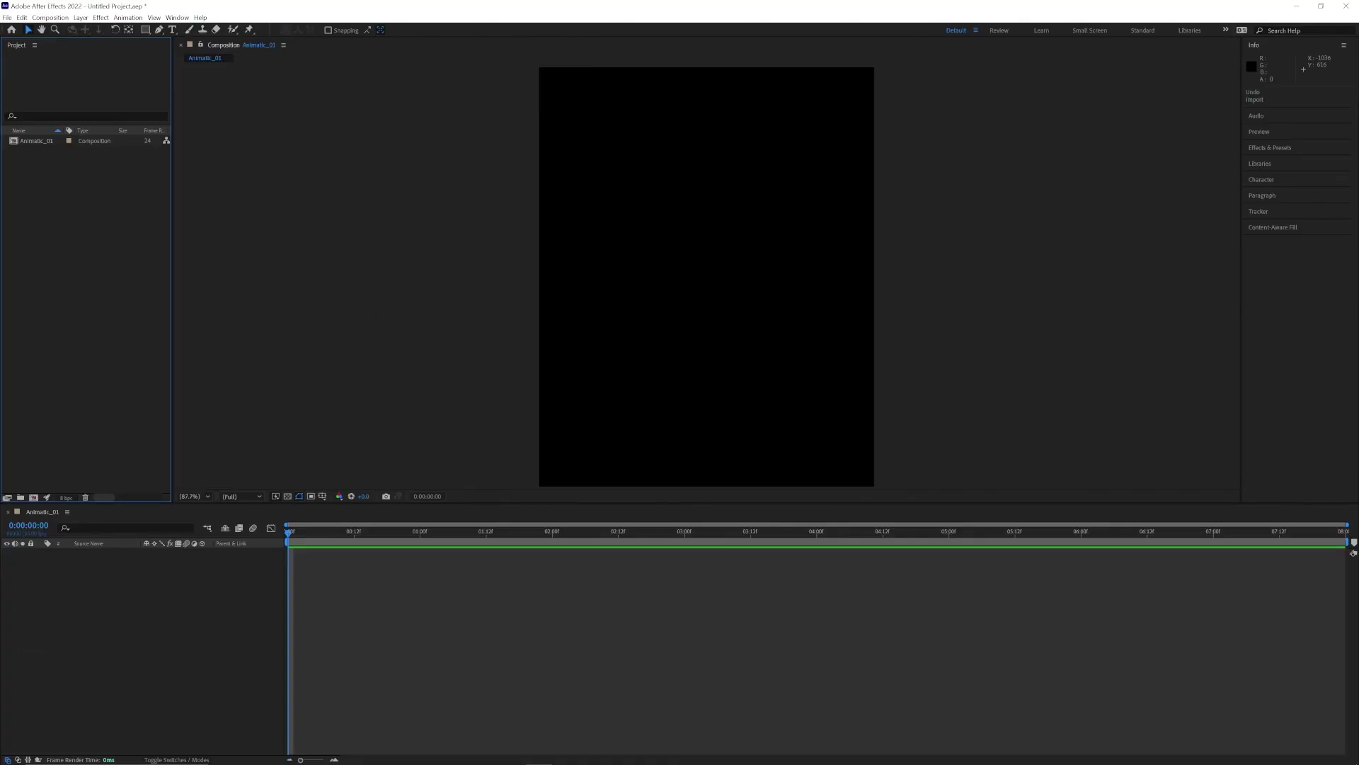
- Import the orange frames and hand video, then add the four orange images as layers
{"action": "left_click_drag", "start_coordinate": [0, 222], "coordinate": [100, 201]}
{"action": "left_click", "coordinate": [39, 141], "text": "ctrl"}
{"action": "left_click_drag", "start_coordinate": [39, 155], "coordinate": [159, 601]}
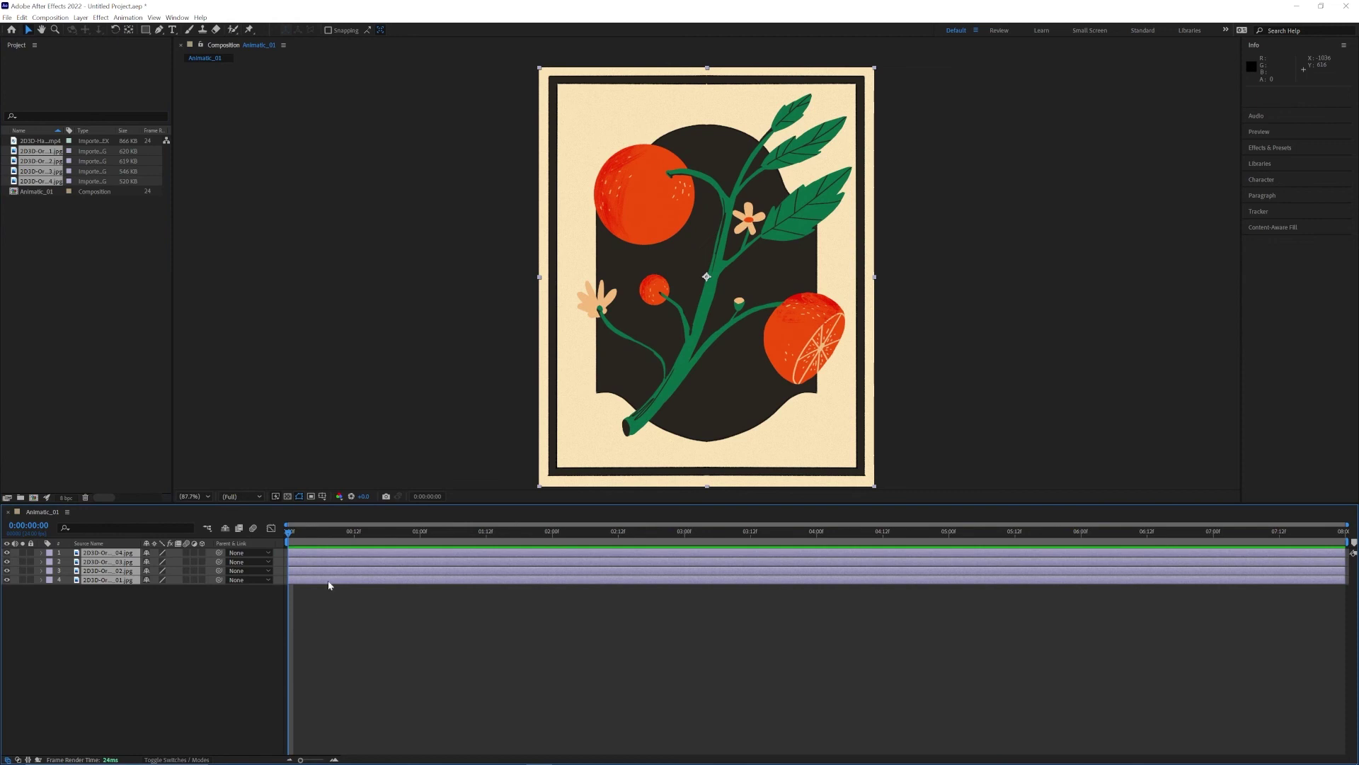
- Trim all four image layers to one second by splitting at 1:00 and deleting the rest
{"action": "left_click_drag", "start_coordinate": [300, 535], "coordinate": [422, 540]}
{"action": "key", "text": "ctrl+shift+d"}
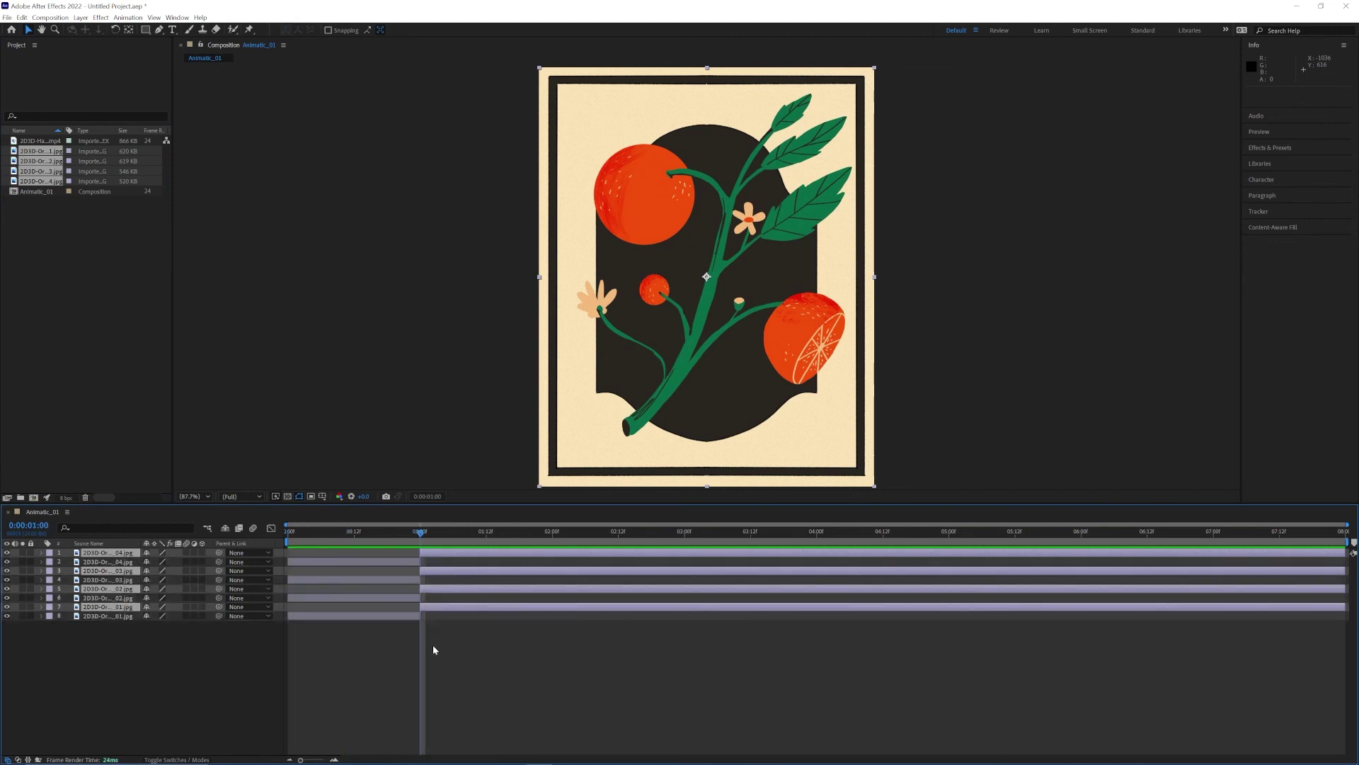
{"action": "key", "text": "Delete"}
{"action": "left_click_drag", "start_coordinate": [377, 543], "coordinate": [344, 539]}
- Shift layers 1–3 to start at one second and check the frames up to 0:17
{"action": "left_click", "coordinate": [340, 556]}
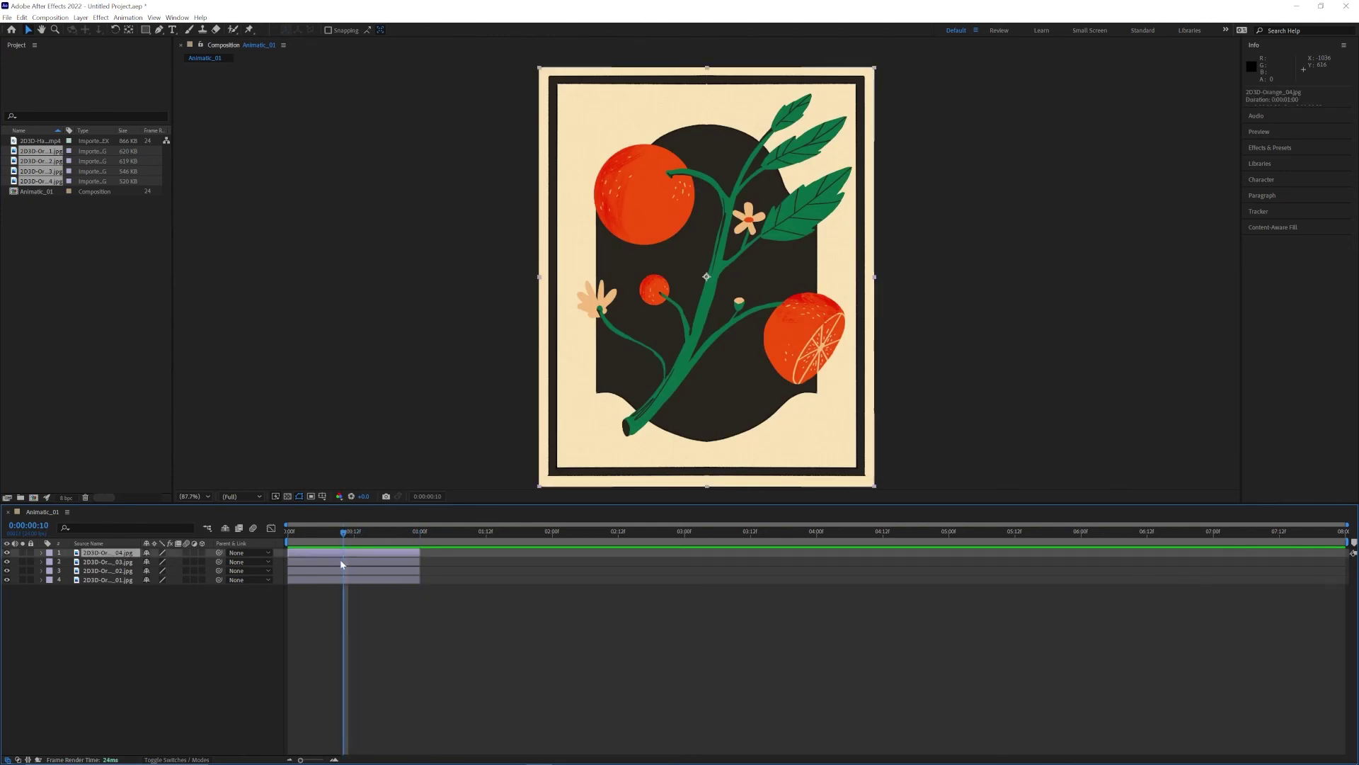
{"action": "left_click", "coordinate": [333, 570], "text": "shift"}
{"action": "left_click_drag", "start_coordinate": [321, 559], "coordinate": [453, 553]}
{"action": "left_click", "coordinate": [282, 533]}
{"action": "left_click_drag", "start_coordinate": [282, 534], "coordinate": [381, 536]}
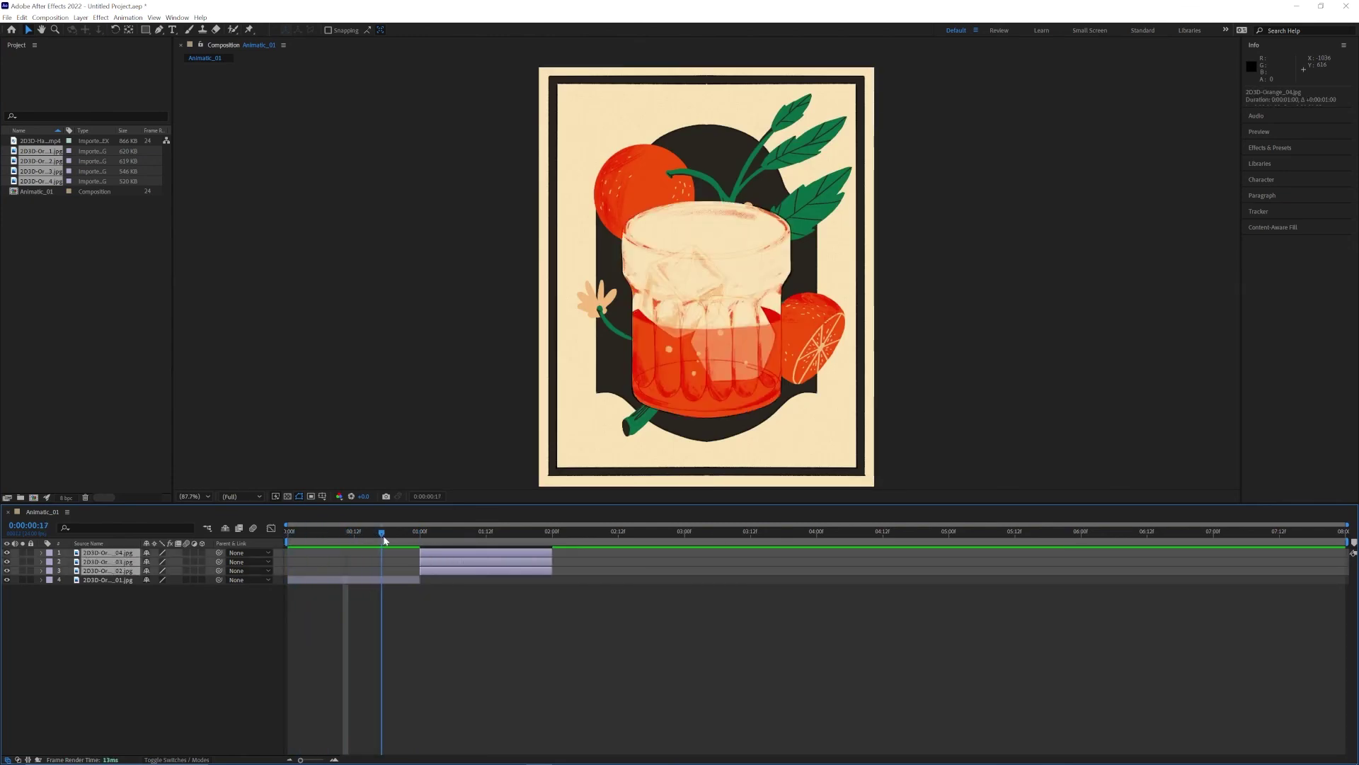
- Shift layers 1 and 2 later toward two seconds, then select layer 1 to move it further
{"action": "left_click", "coordinate": [503, 592]}
{"action": "left_click", "coordinate": [481, 561]}
{"action": "left_click", "coordinate": [467, 554], "text": "shift"}
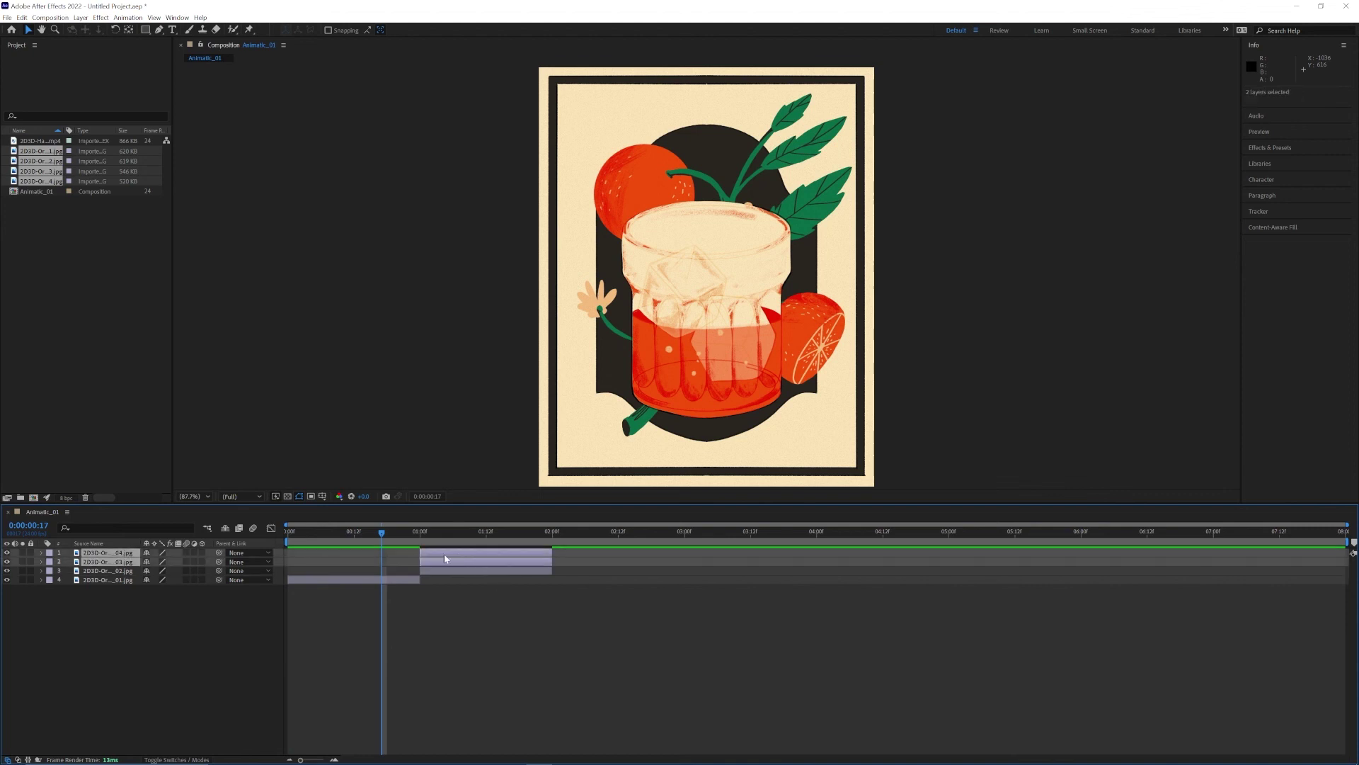
{"action": "left_click_drag", "start_coordinate": [447, 561], "coordinate": [717, 553]}
{"action": "left_click", "coordinate": [586, 575]}
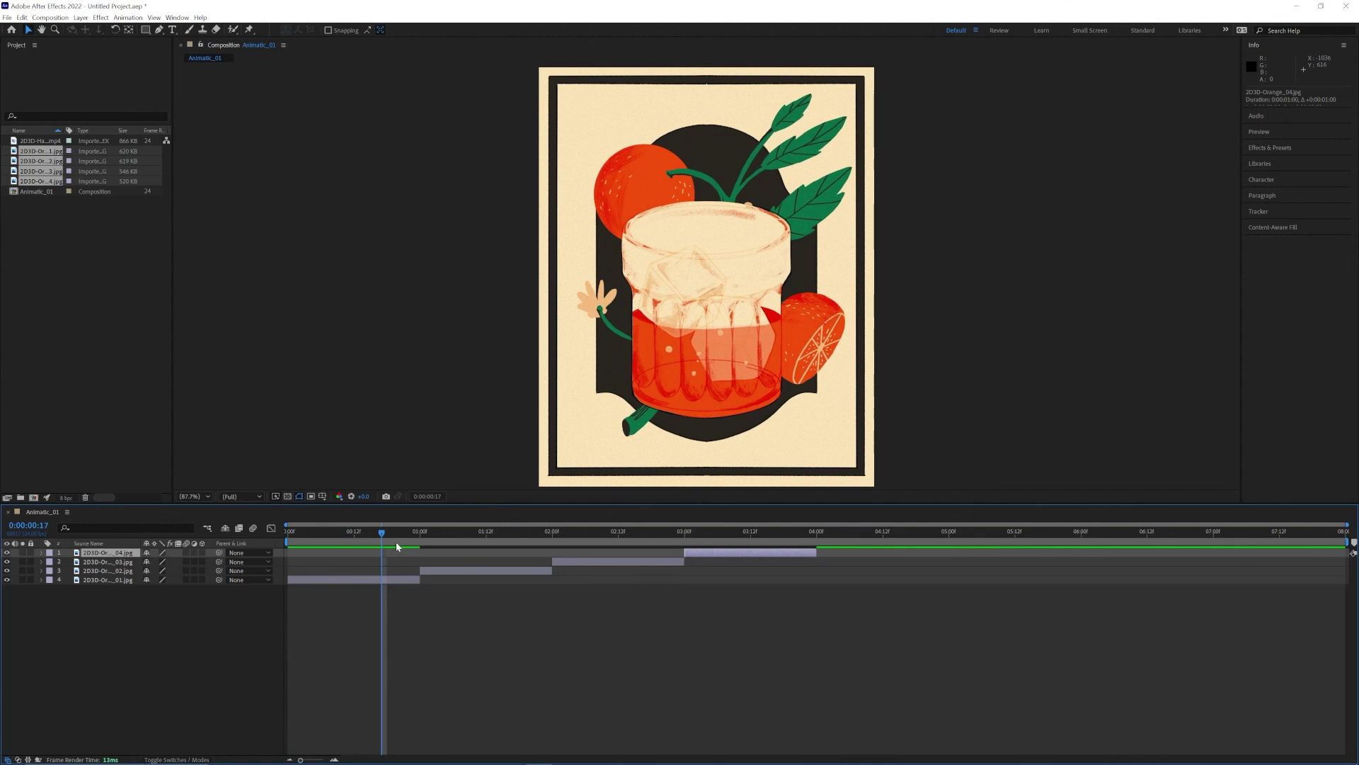
{"action": "left_click_drag", "start_coordinate": [368, 538], "coordinate": [800, 556]}
- Push layers 1–3 later and extend frame 01 to hold until 2:12
{"action": "key", "text": "space"}
{"action": "left_click_drag", "start_coordinate": [732, 599], "coordinate": [516, 574]}
{"action": "left_click_drag", "start_coordinate": [728, 557], "coordinate": [815, 563]}
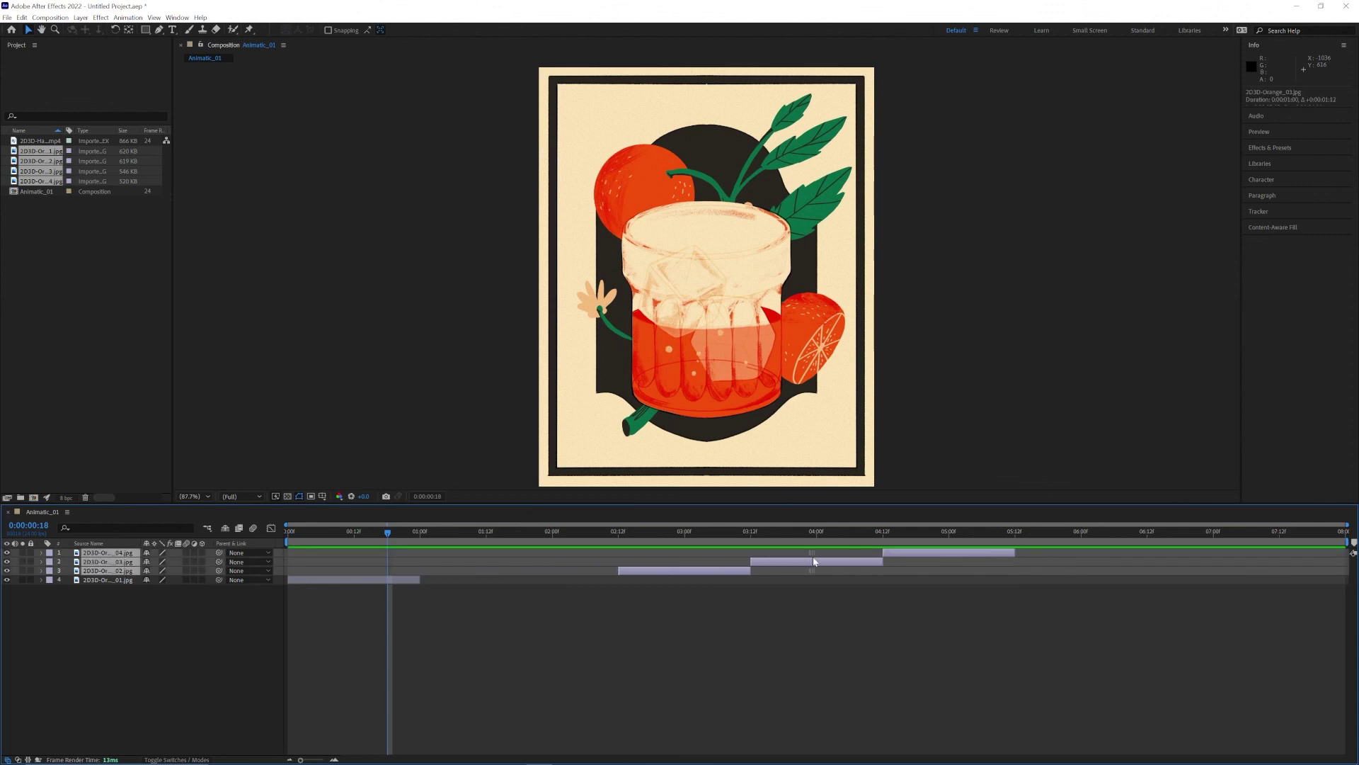
{"action": "left_click", "coordinate": [408, 583]}
{"action": "left_click_drag", "start_coordinate": [407, 583], "coordinate": [606, 583]}
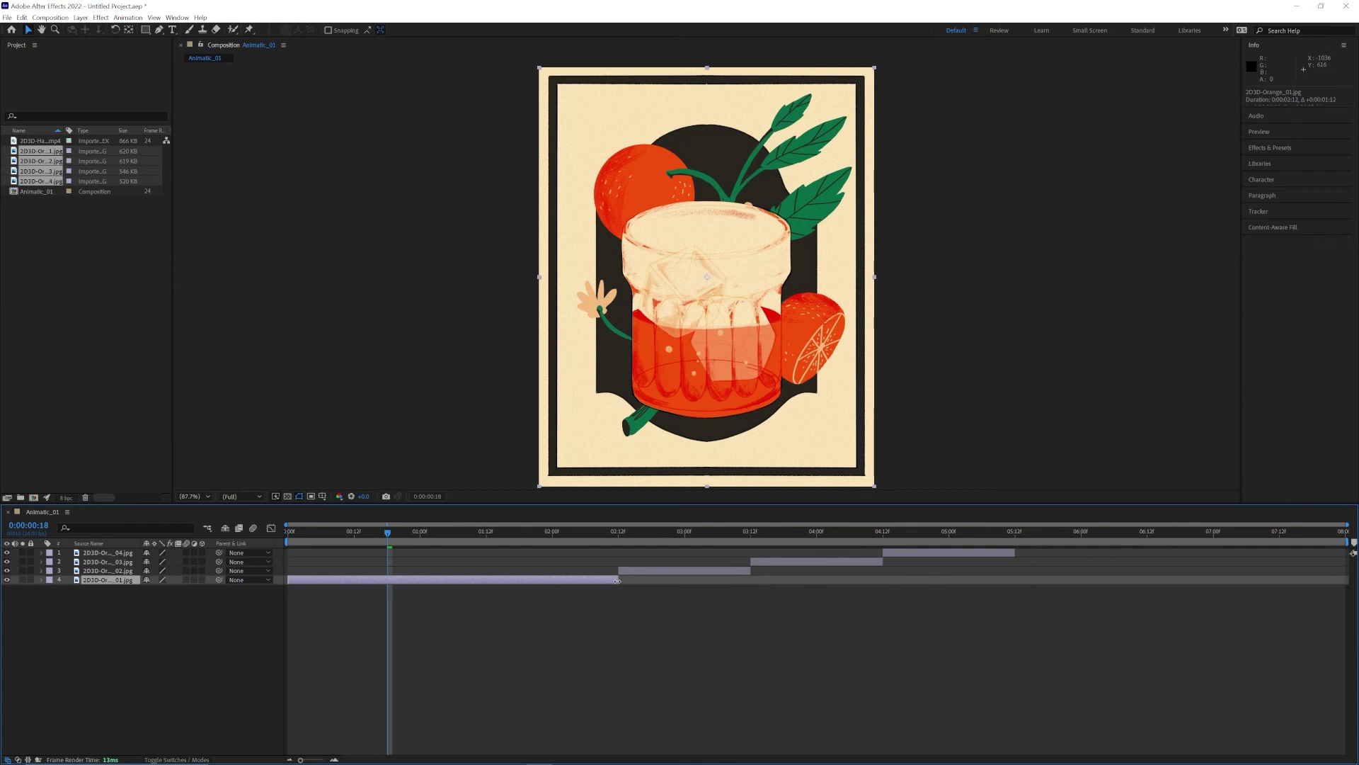
- Preview the timing around 2:10 and end frame 04 at 0:00:06:05
{"action": "left_click", "coordinate": [591, 533]}
{"action": "left_click_drag", "start_coordinate": [480, 535], "coordinate": [393, 542]}
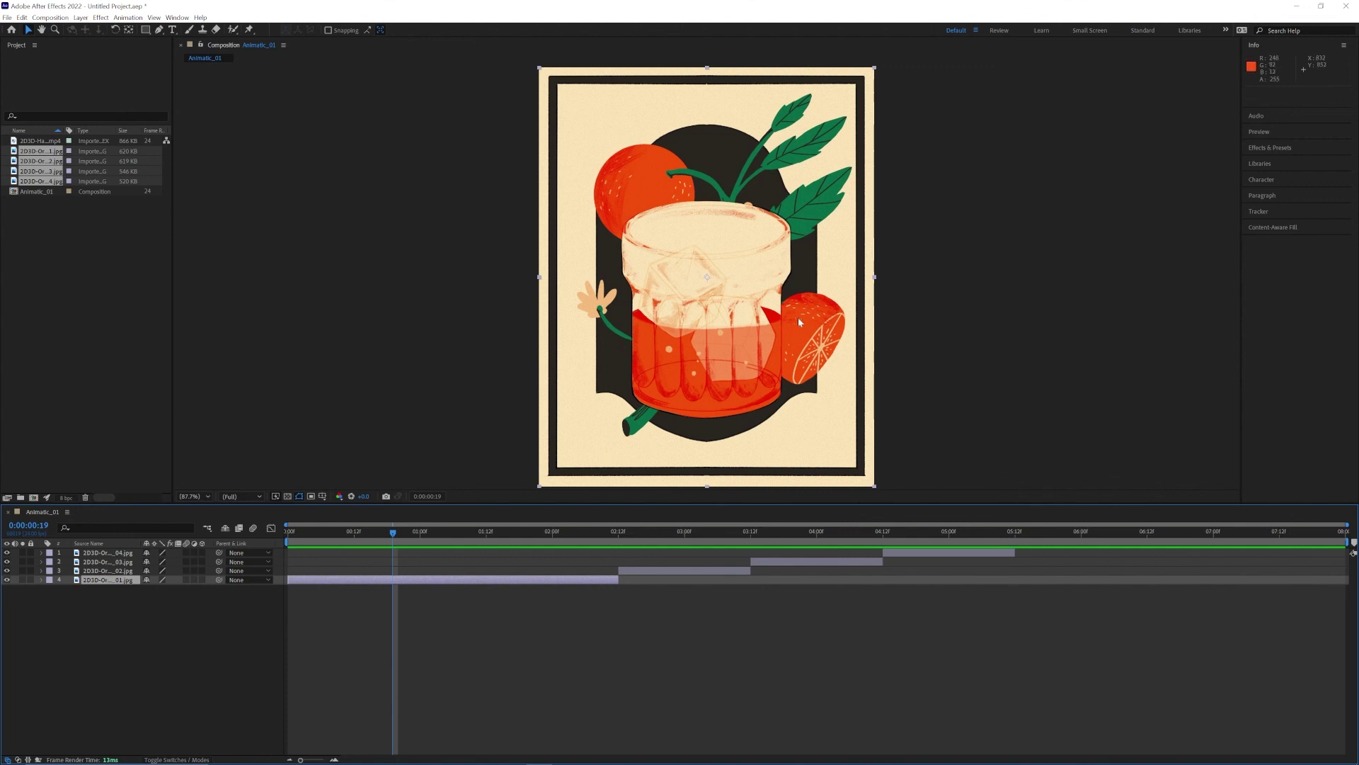
{"action": "left_click_drag", "start_coordinate": [397, 532], "coordinate": [885, 555]}
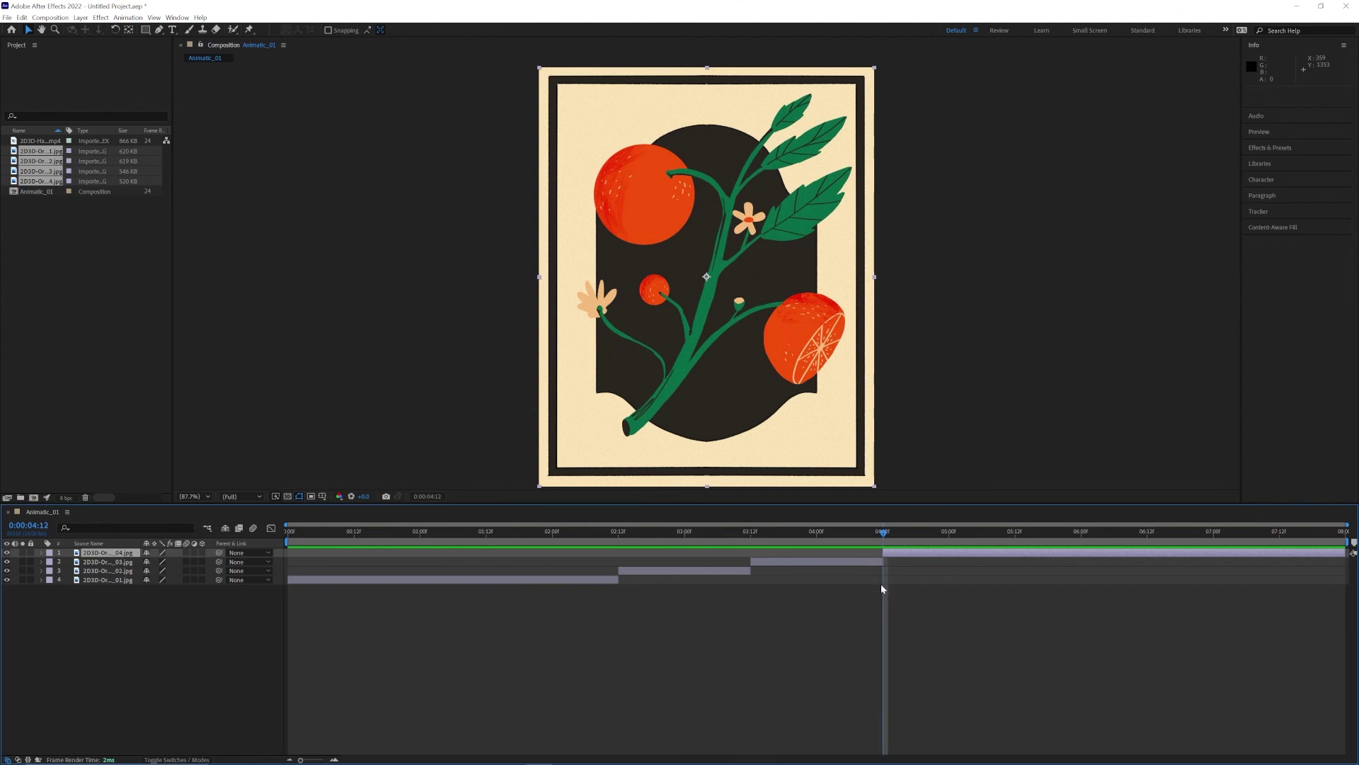
{"action": "key", "text": "space"}
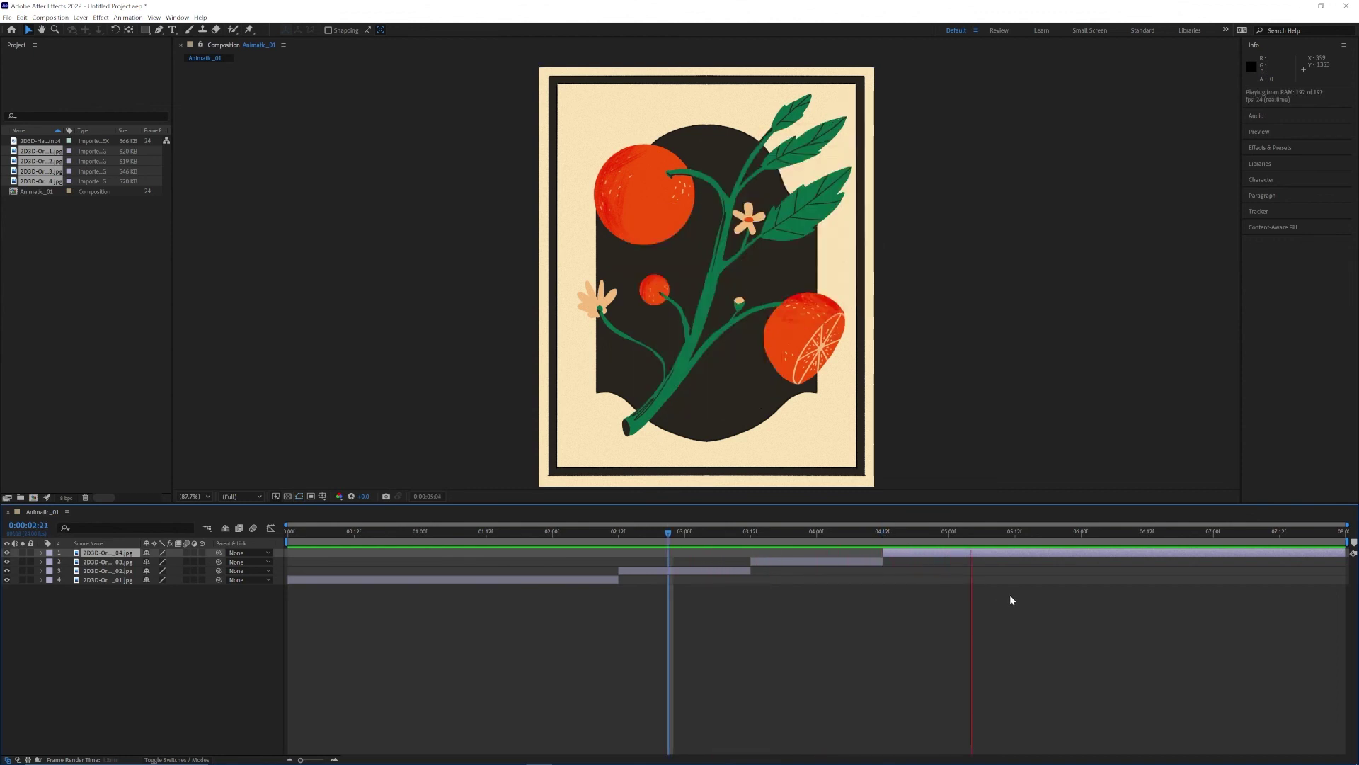
{"action": "key", "text": "space"}
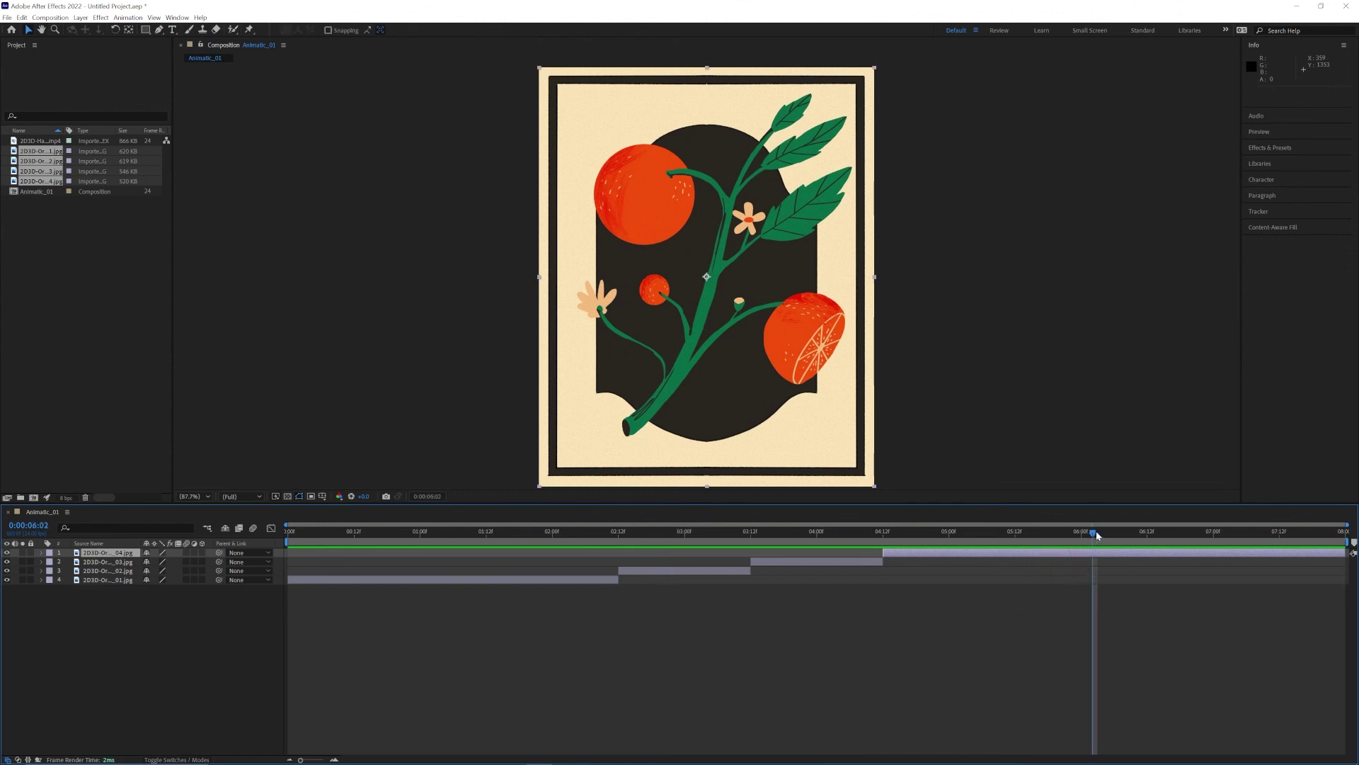
{"action": "left_click_drag", "start_coordinate": [1096, 529], "coordinate": [1108, 530]}
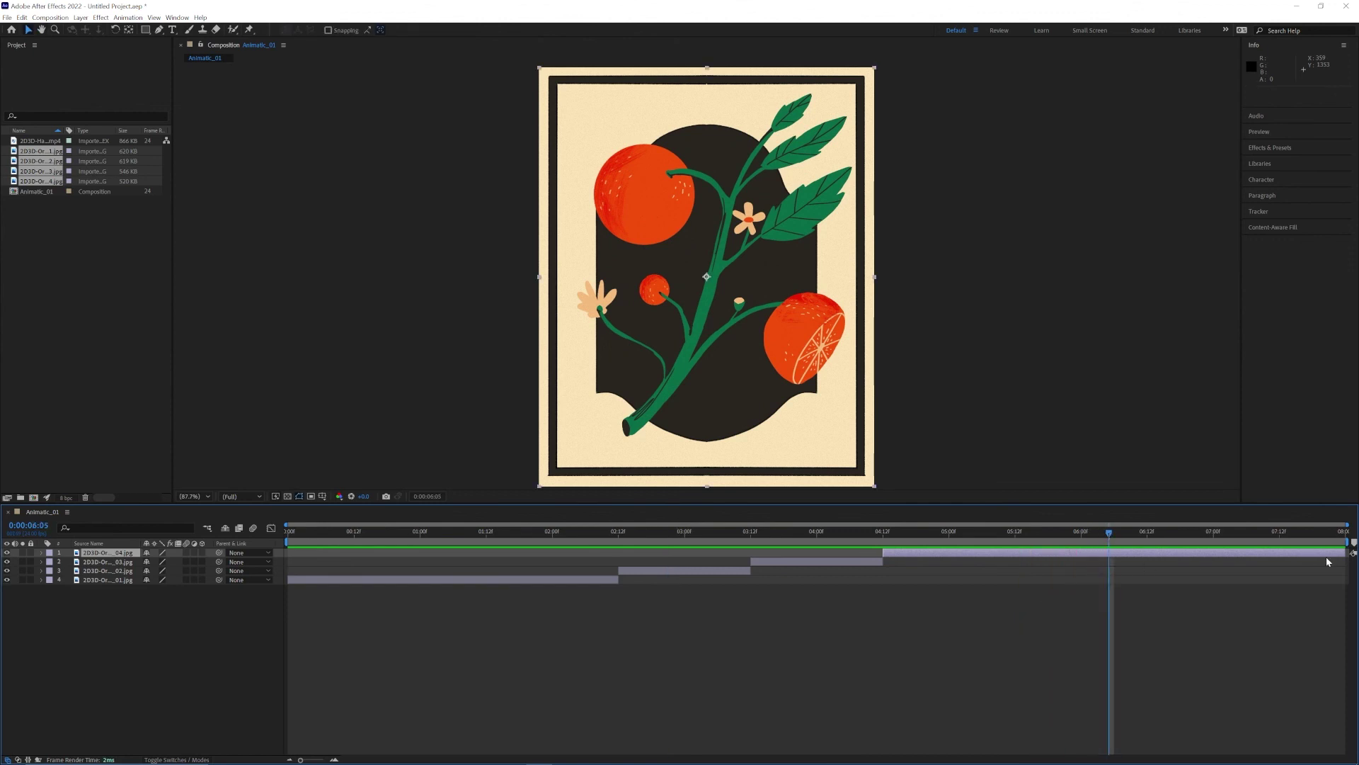
{"action": "left_click_drag", "start_coordinate": [1343, 553], "coordinate": [1106, 557]}
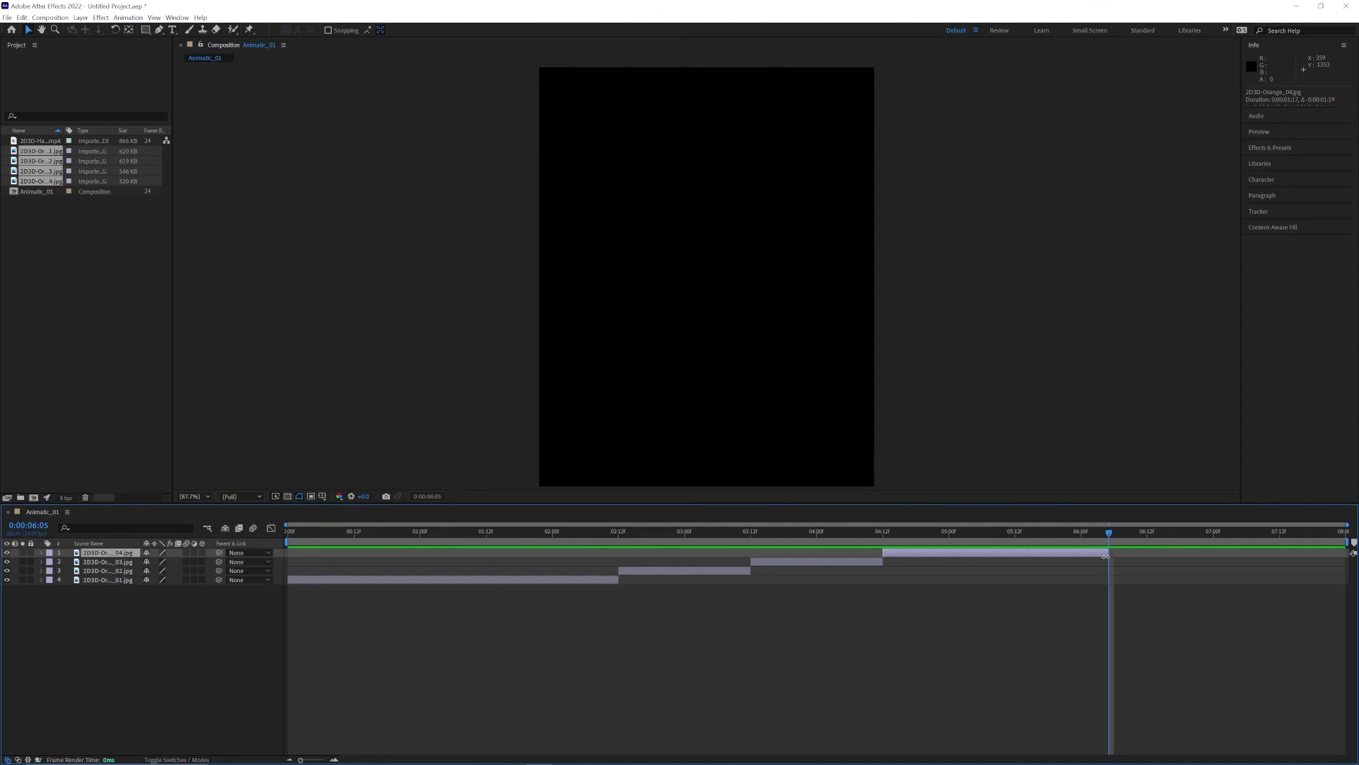
- Duplicate frame 03, move the copy to the top, and place it at 06:05–07:00
{"action": "left_click", "coordinate": [771, 562]}
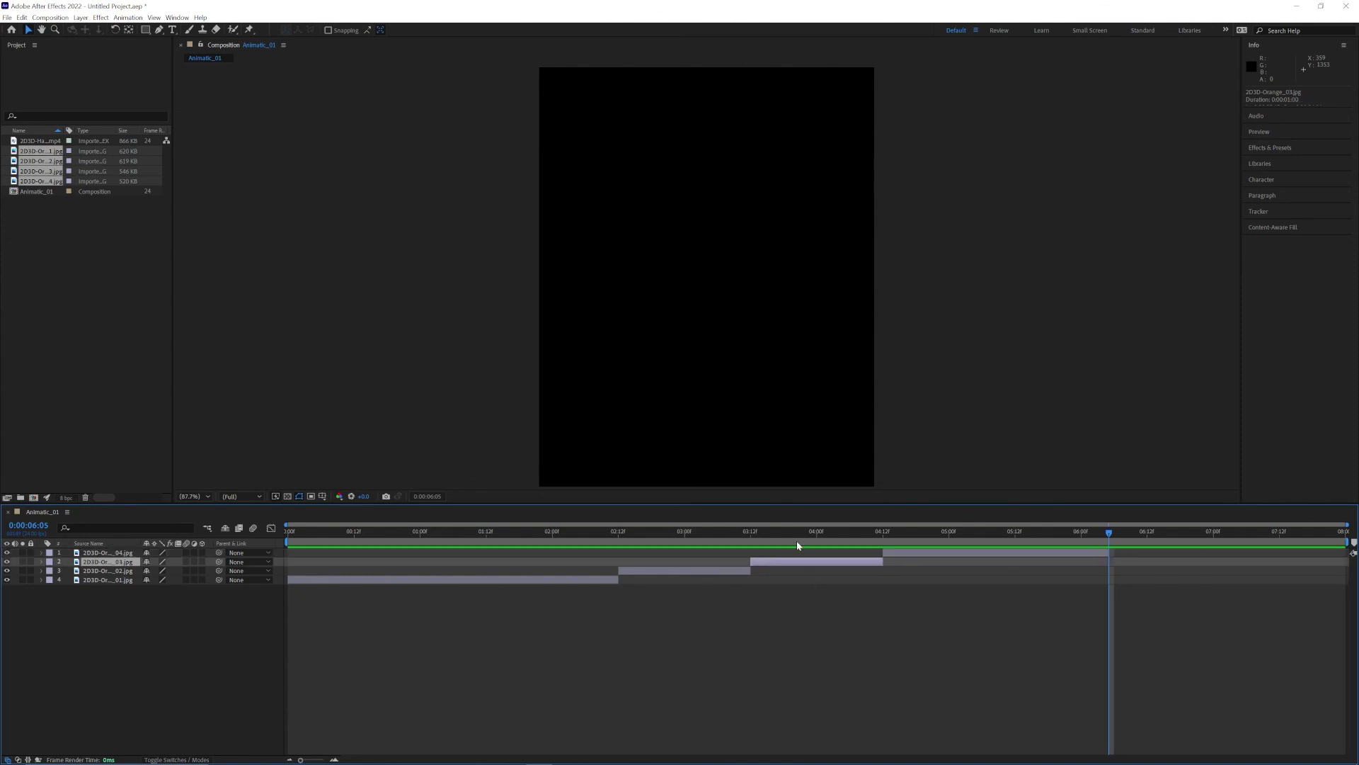
{"action": "key", "text": "ctrl+d"}
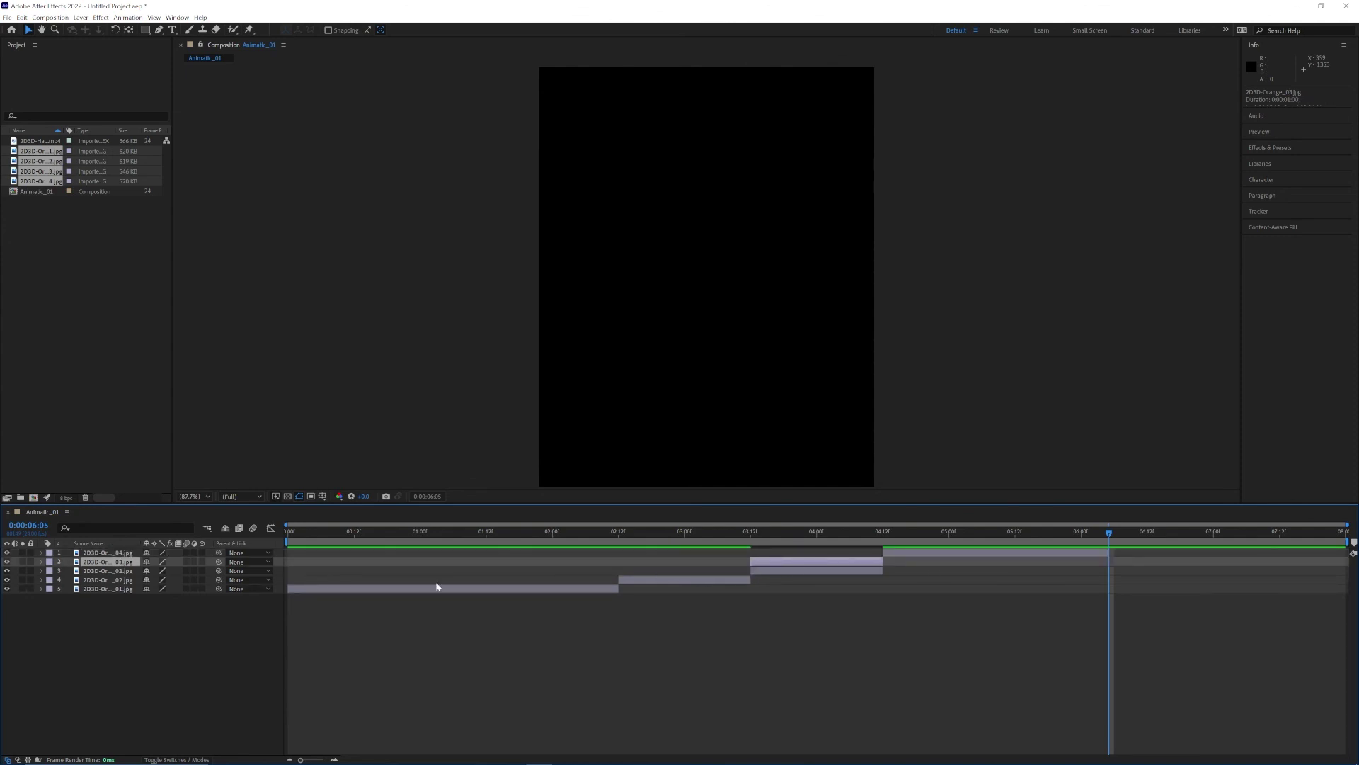
{"action": "left_click_drag", "start_coordinate": [116, 566], "coordinate": [113, 550]}
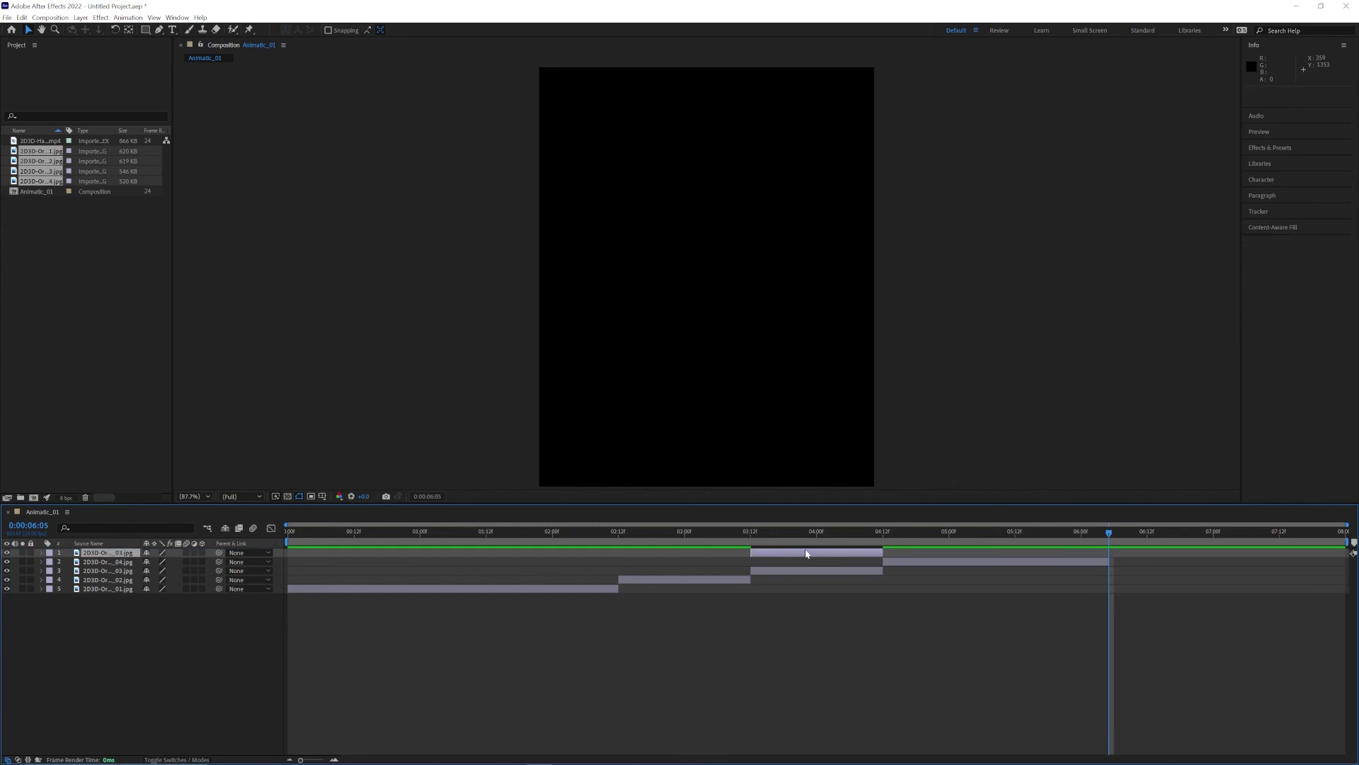
{"action": "left_click_drag", "start_coordinate": [805, 553], "coordinate": [1159, 547]}
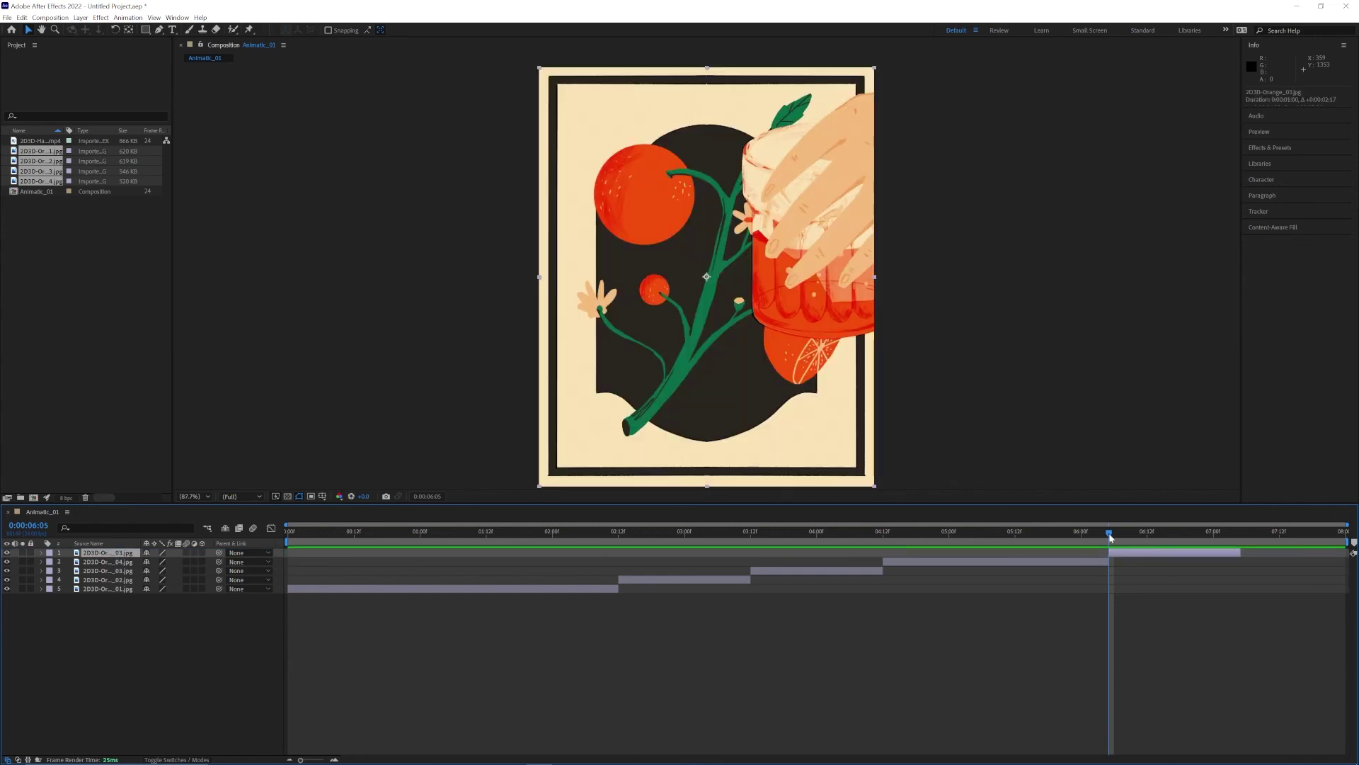
{"action": "left_click_drag", "start_coordinate": [1241, 557], "coordinate": [1213, 553]}
- Duplicate frame 02, place the copy at 07:00–08:00 on top, and preview playback
{"action": "left_click", "coordinate": [726, 579]}
{"action": "key", "text": "ctrl+d"}
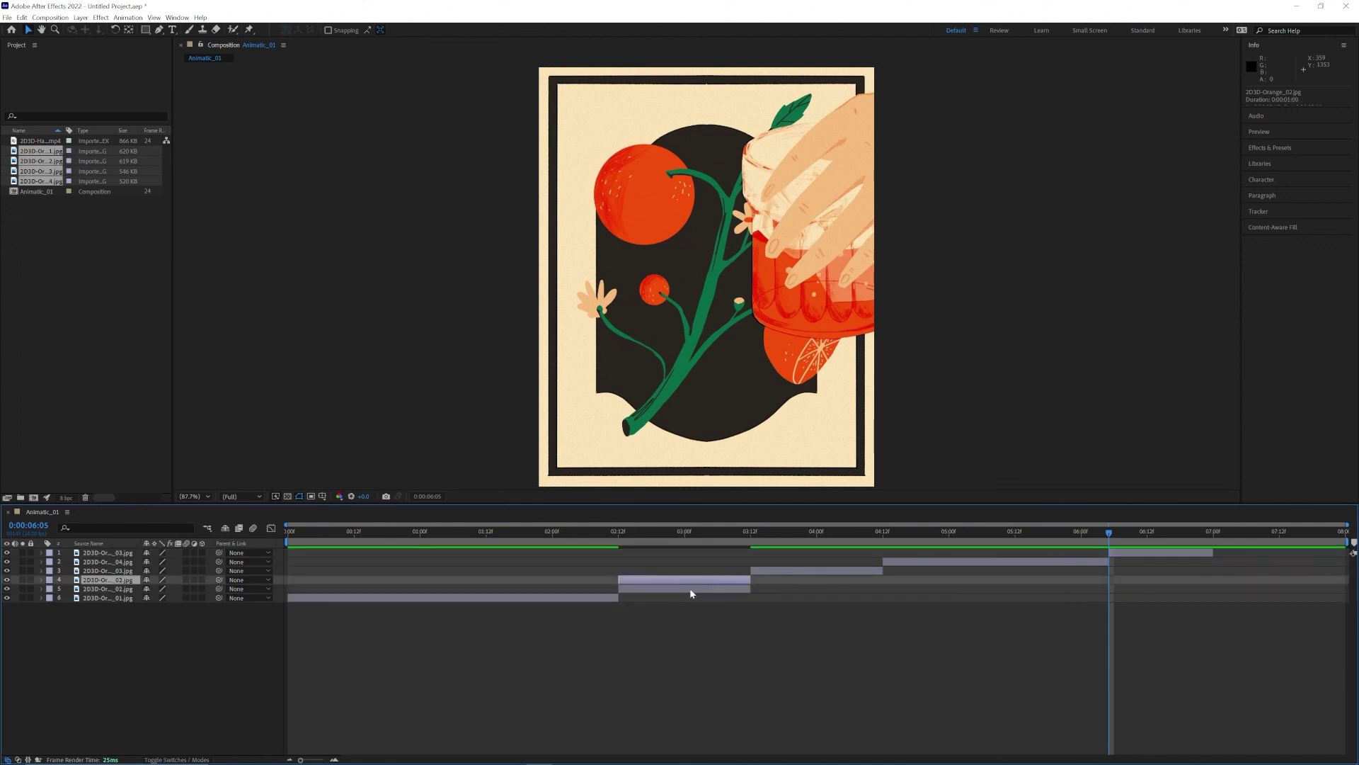
{"action": "left_click_drag", "start_coordinate": [684, 585], "coordinate": [1275, 565]}
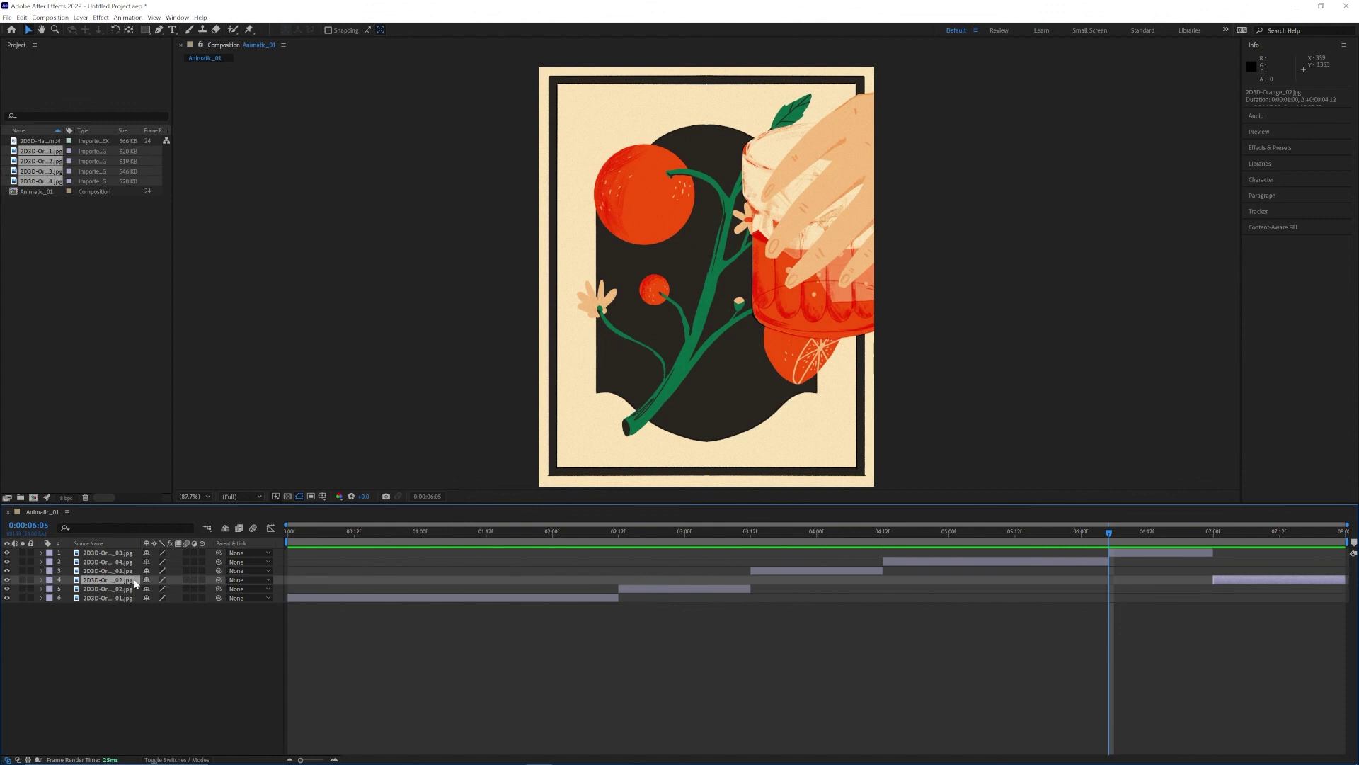
{"action": "key", "text": "ctrl+shift+bracketright"}
{"action": "key", "text": "space"}
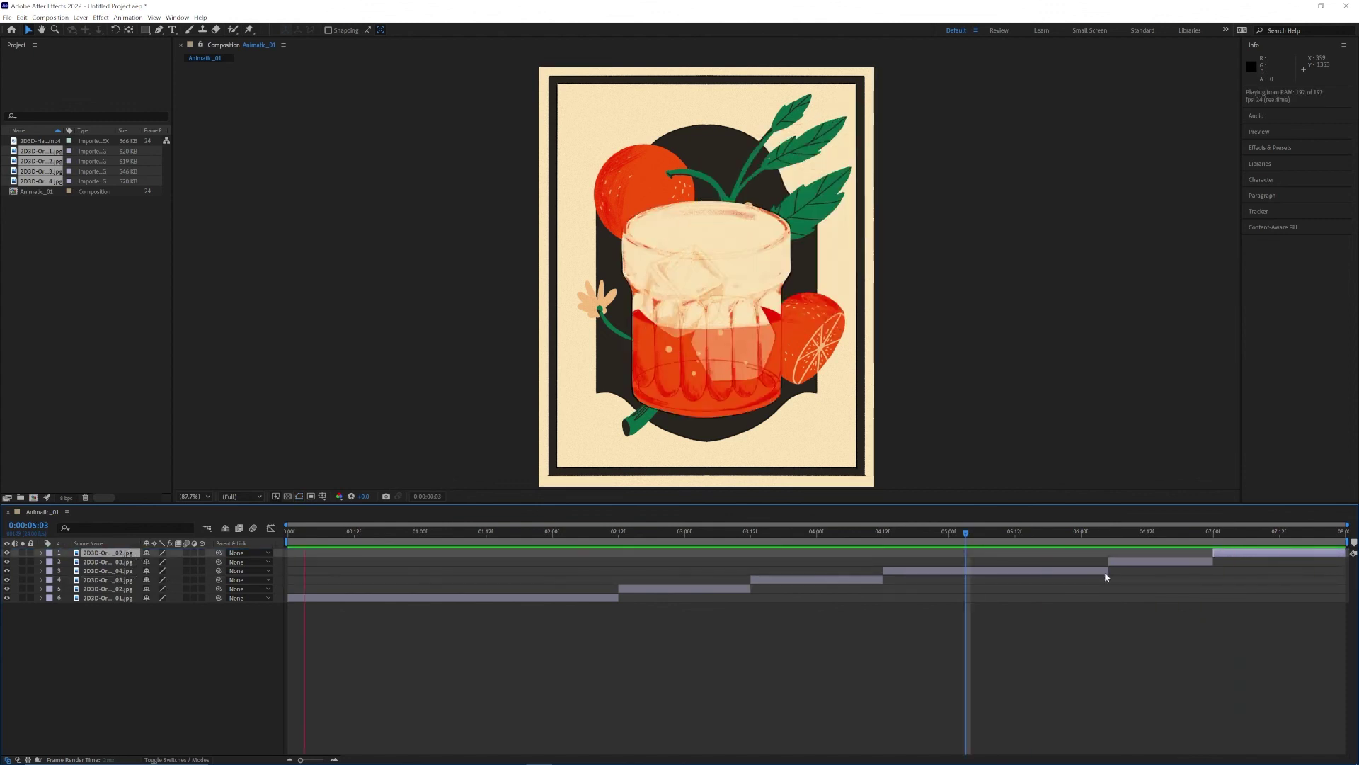
{"action": "mouse_move", "coordinate": [1129, 543]}
{"action": "left_mouse_down"}
{"action": "mouse_move", "coordinate": [586, 564]}
{"action": "mouse_move", "coordinate": [1285, 555]}
{"action": "mouse_move", "coordinate": [1127, 568]}
{"action": "left_mouse_up"}
- Slide the five later frame layers earlier in time
{"action": "left_click", "coordinate": [733, 591], "text": "shift"}
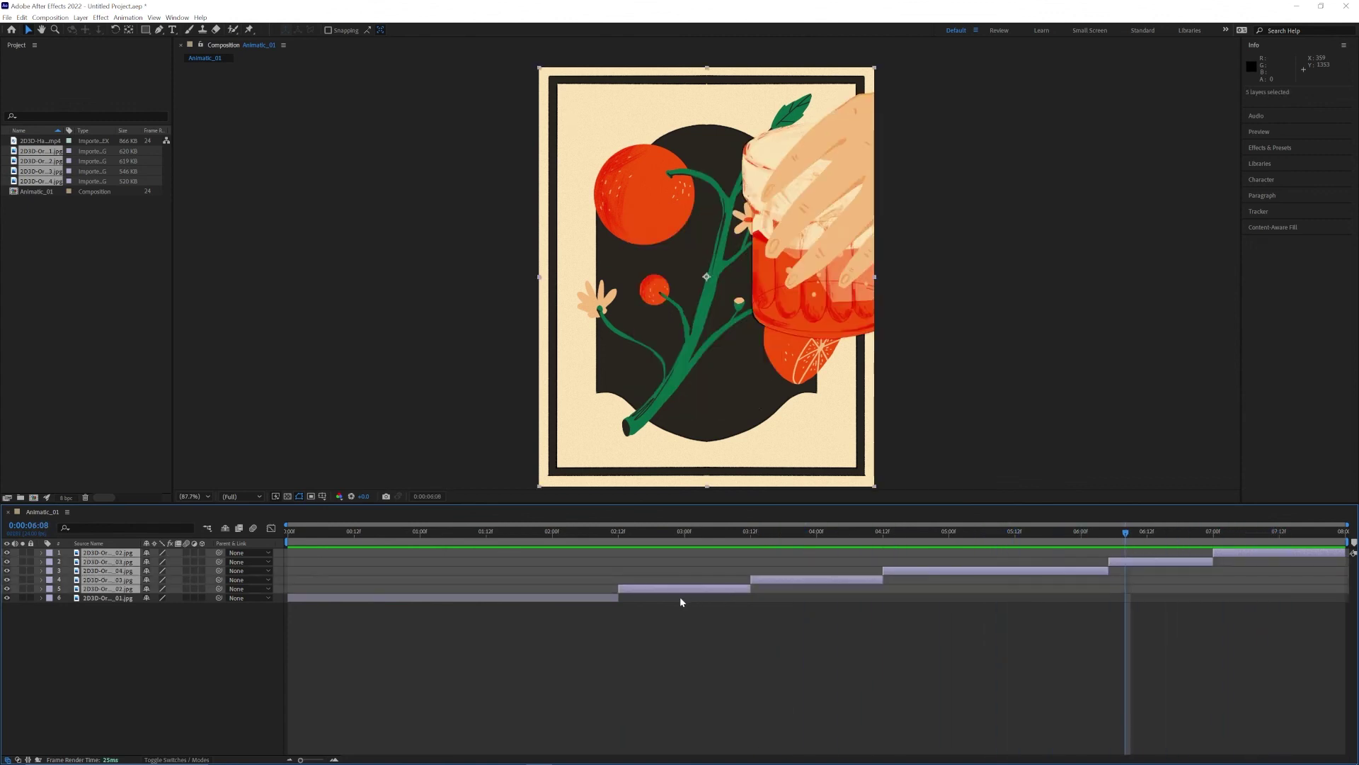
{"action": "left_click", "coordinate": [1259, 557]}
{"action": "left_click", "coordinate": [714, 589], "text": "shift"}
{"action": "left_click_drag", "start_coordinate": [664, 592], "coordinate": [567, 593]}
{"action": "left_click", "coordinate": [621, 538]}
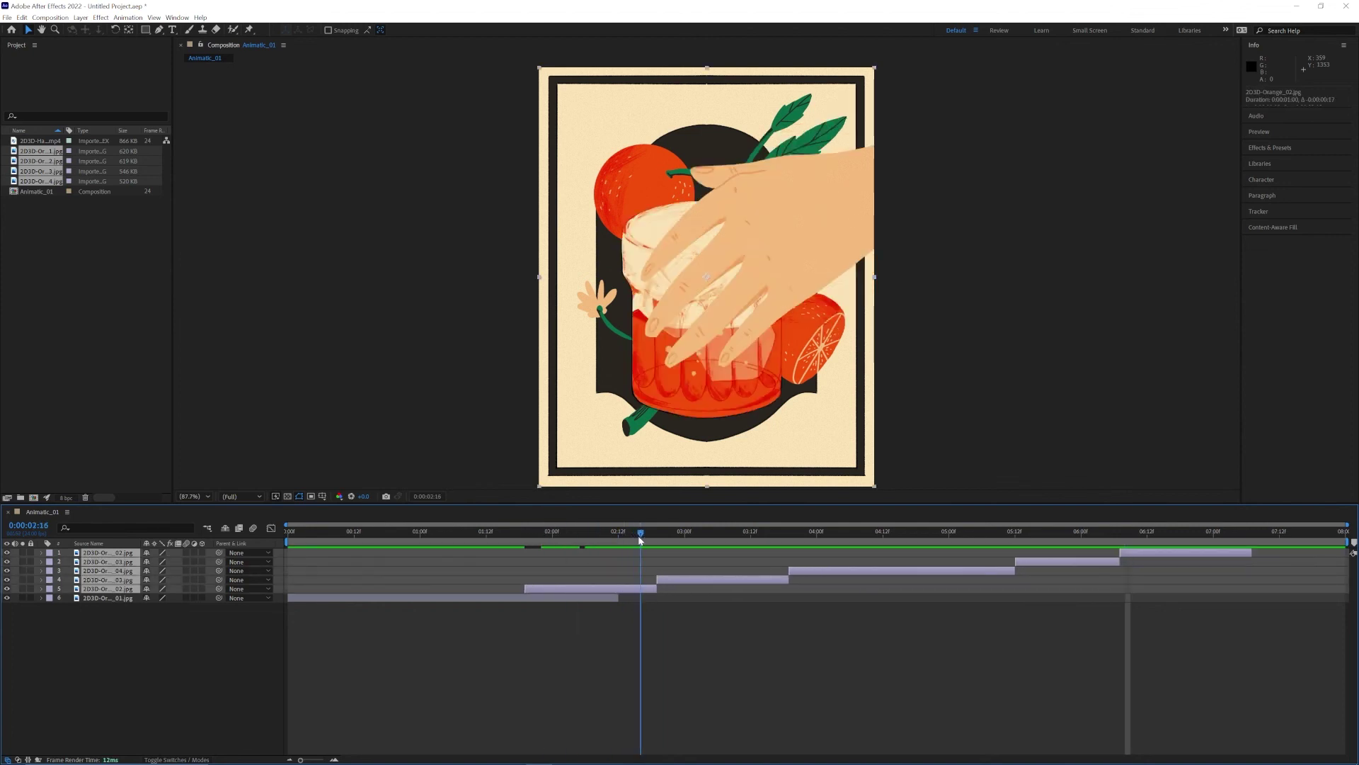
- Review the later timing, undo the last change, and move the five later frames 17 frames later
{"action": "left_click_drag", "start_coordinate": [641, 539], "coordinate": [1122, 535]}
{"action": "left_click", "coordinate": [1030, 591]}
{"action": "left_click_drag", "start_coordinate": [1005, 534], "coordinate": [1055, 553]}
{"action": "key", "text": "ctrl+z"}
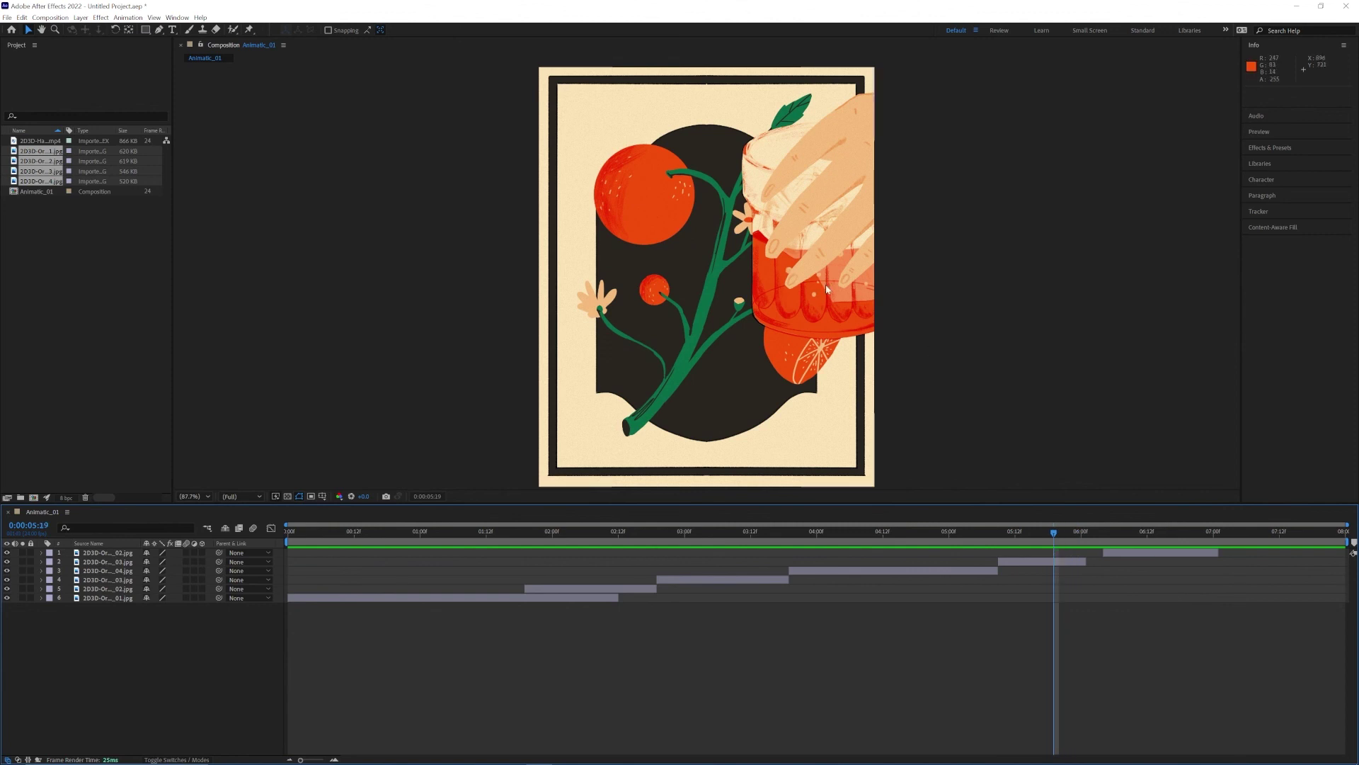
{"action": "left_click_drag", "start_coordinate": [1056, 529], "coordinate": [813, 558]}
{"action": "left_click_drag", "start_coordinate": [617, 592], "coordinate": [1119, 562]}
{"action": "left_click_drag", "start_coordinate": [762, 580], "coordinate": [856, 577]}
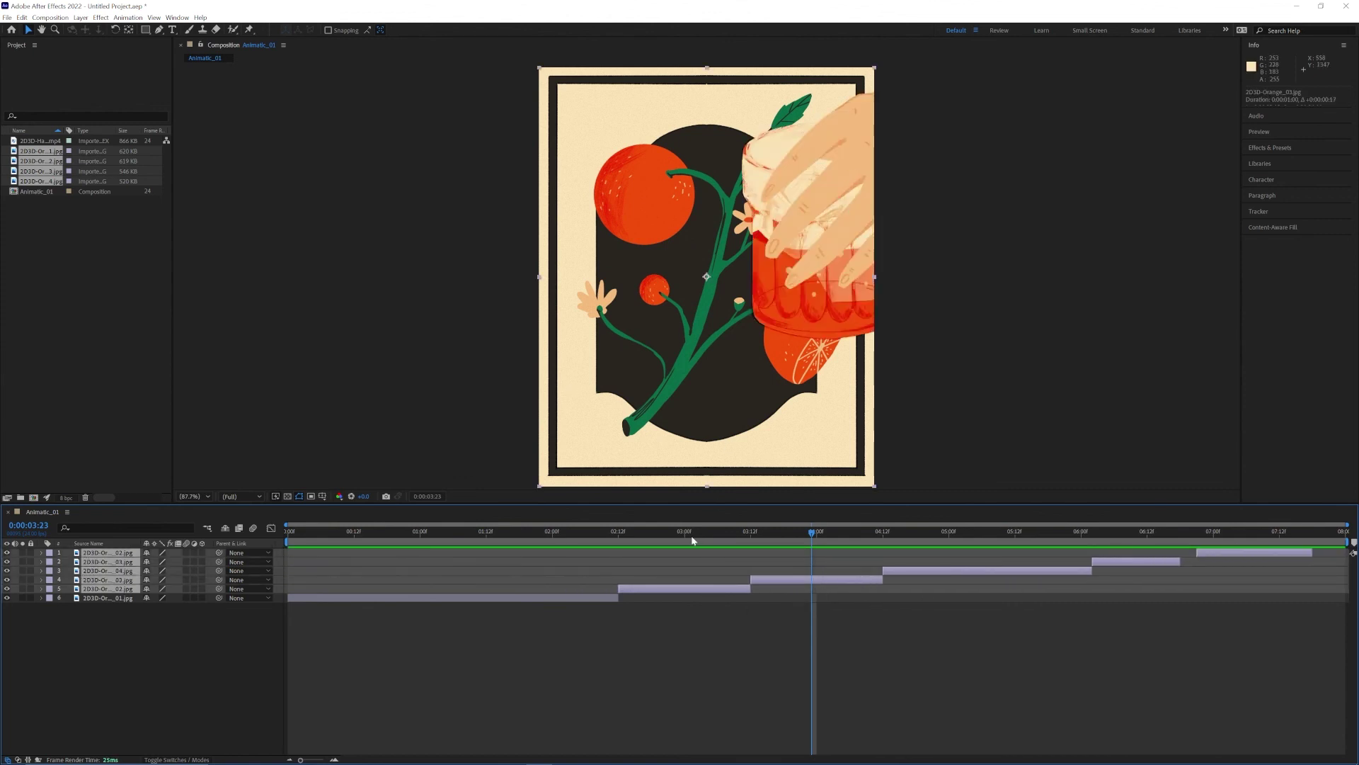
- Move the top frame 3 frames earlier and place a closing 01 frame at the end
{"action": "left_click_drag", "start_coordinate": [638, 533], "coordinate": [1115, 563]}
{"action": "left_click_drag", "start_coordinate": [1224, 555], "coordinate": [1208, 555]}
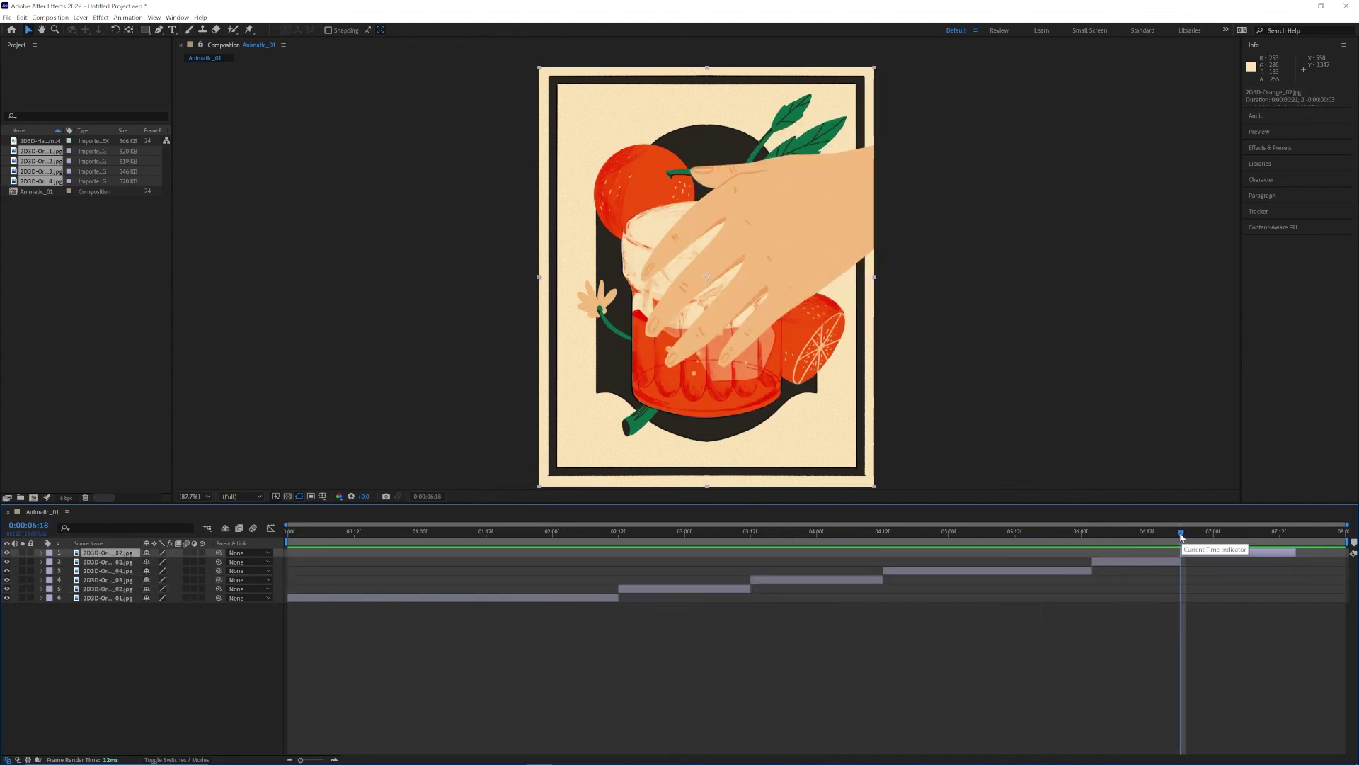
{"action": "left_click_drag", "start_coordinate": [1181, 535], "coordinate": [1195, 530]}
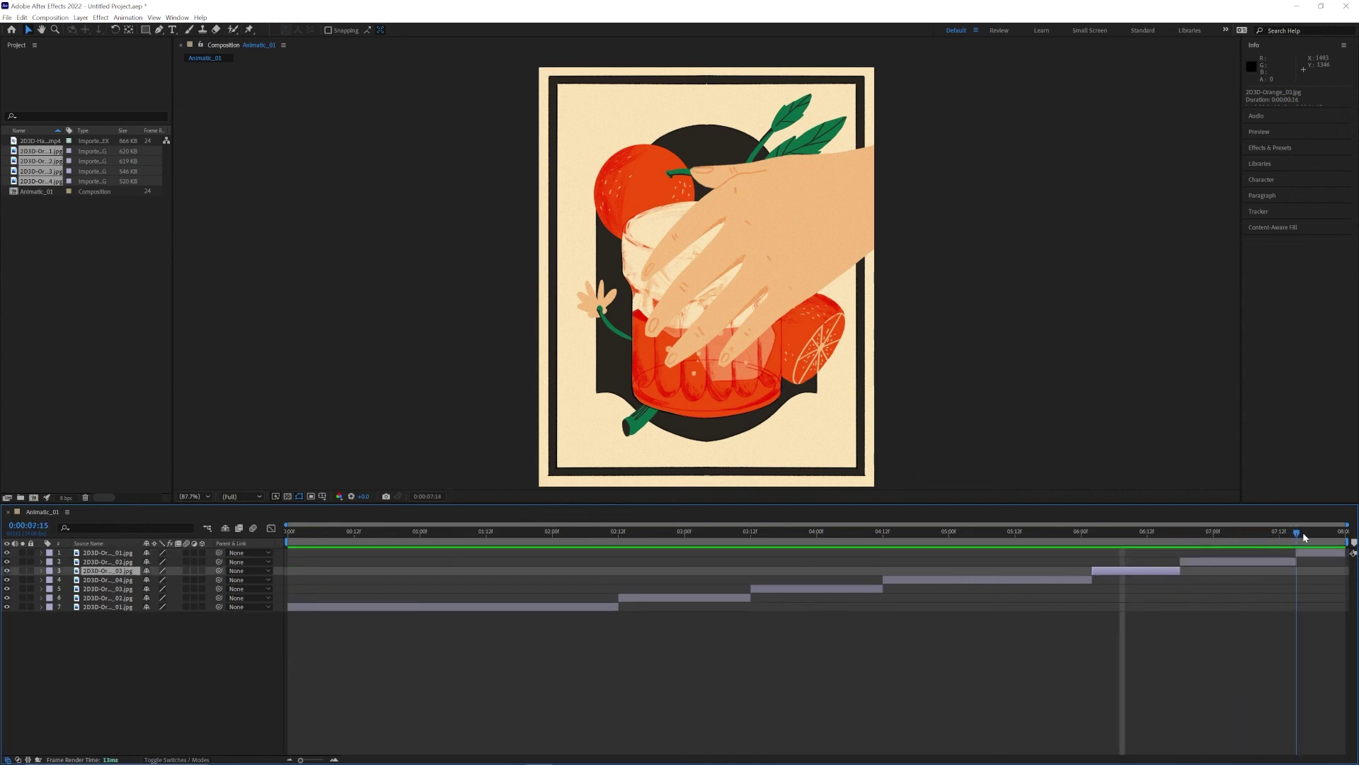
{"action": "left_click_drag", "start_coordinate": [1302, 533], "coordinate": [279, 541]}
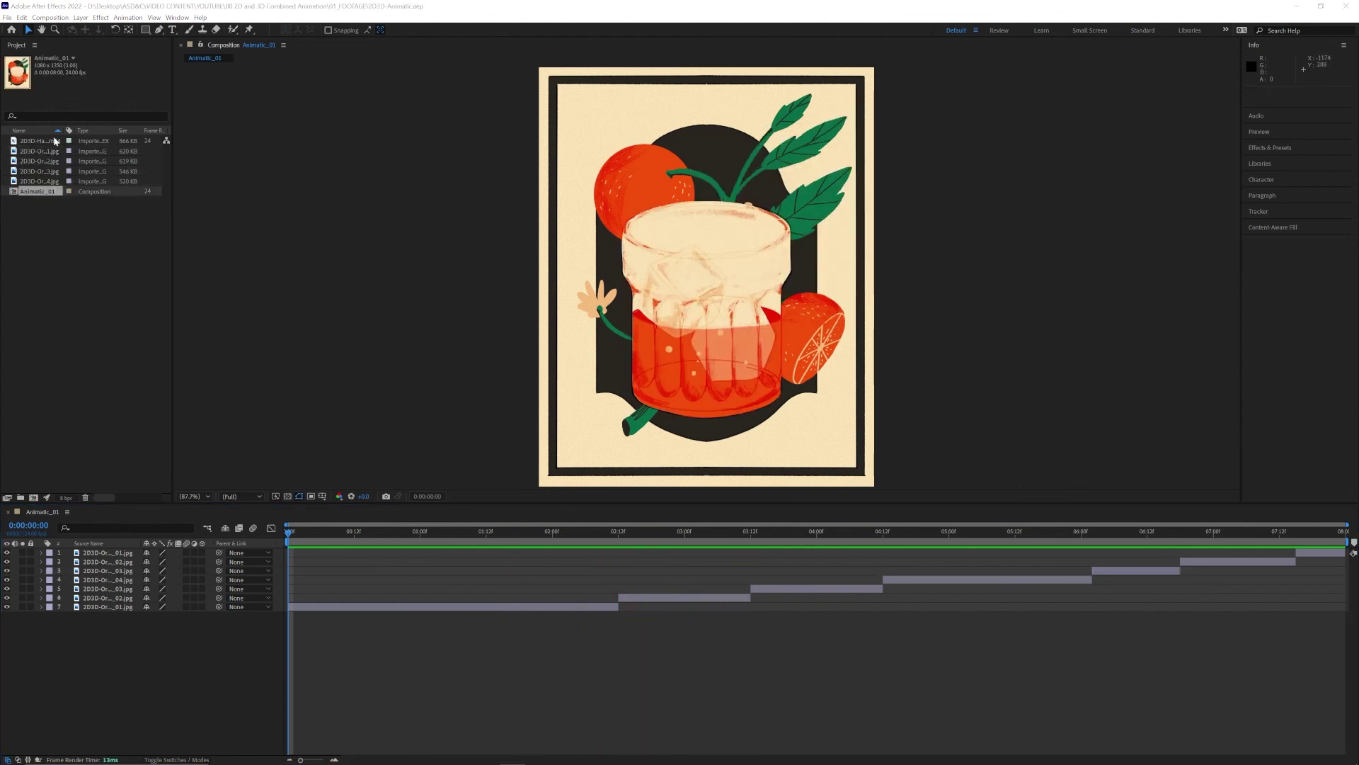
- Add 2D3D-Hand-ref.mp4, flip it horizontally, preview, and start it around 0:00:02:00
{"action": "mouse_move", "coordinate": [55, 141]}
{"action": "left_mouse_down"}
{"action": "mouse_move", "coordinate": [32, 141]}
{"action": "mouse_move", "coordinate": [170, 278]}
{"action": "mouse_move", "coordinate": [130, 542]}
{"action": "mouse_move", "coordinate": [693, 511]}
{"action": "mouse_move", "coordinate": [674, 532]}
{"action": "mouse_move", "coordinate": [840, 532]}
{"action": "mouse_move", "coordinate": [685, 533]}
{"action": "mouse_move", "coordinate": [812, 532]}
{"action": "left_mouse_up"}
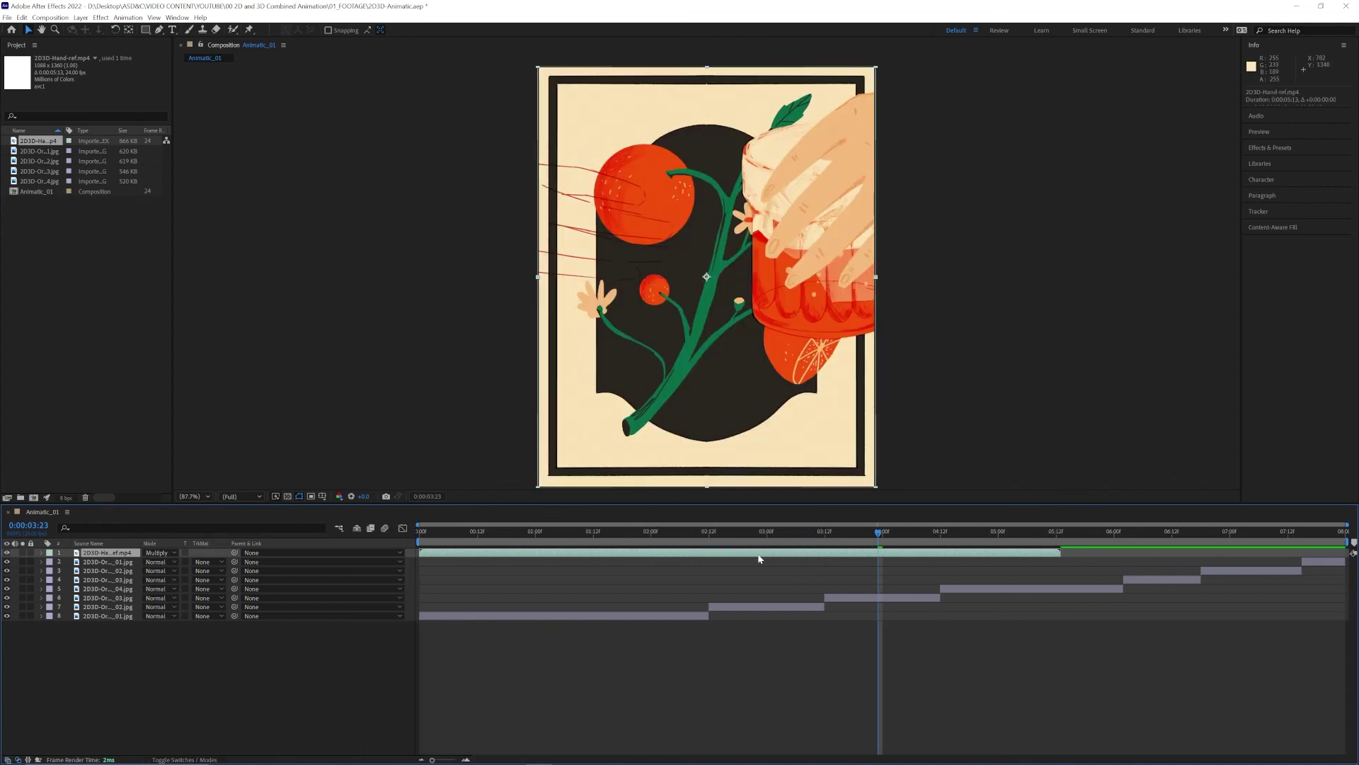
{"action": "right_click", "coordinate": [759, 559]}
{"action": "mouse_move", "coordinate": [821, 307]}
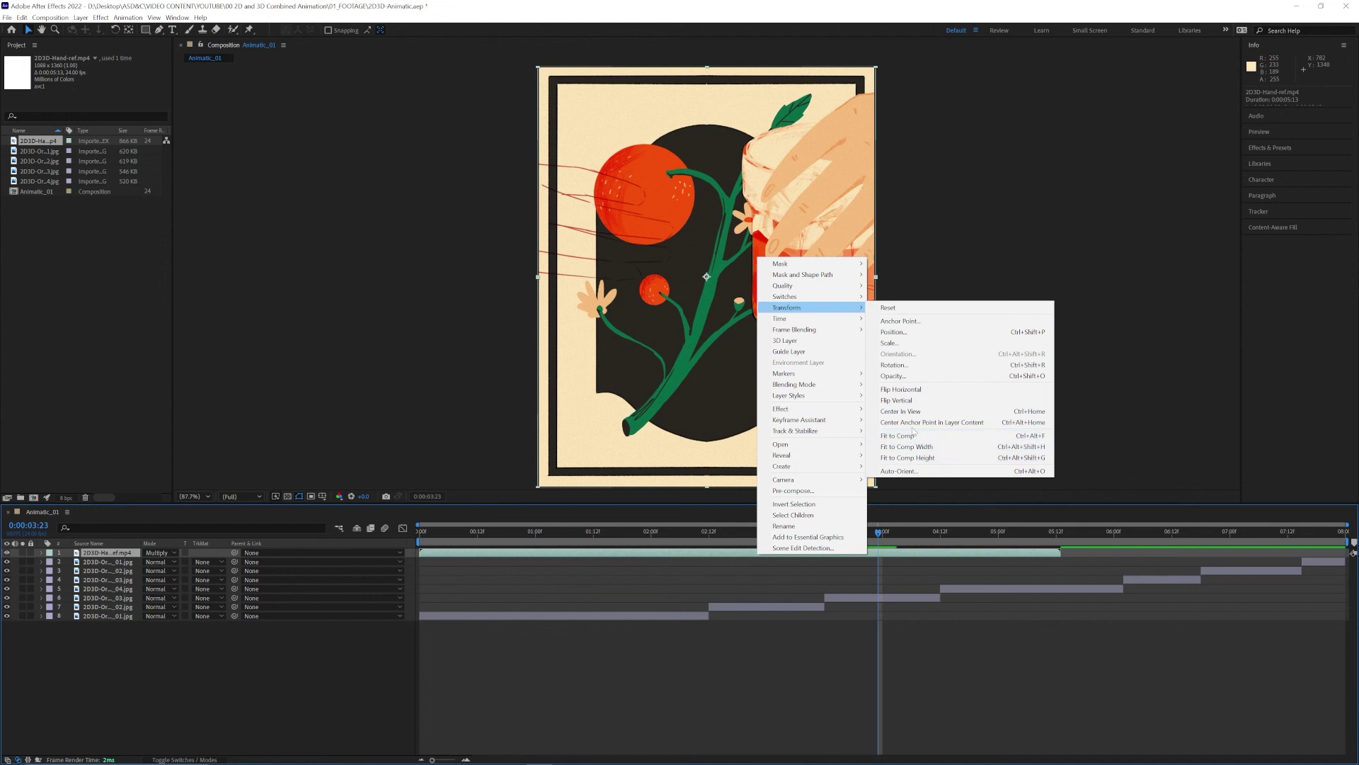
{"action": "left_click", "coordinate": [910, 388]}
{"action": "key", "text": "Home"}
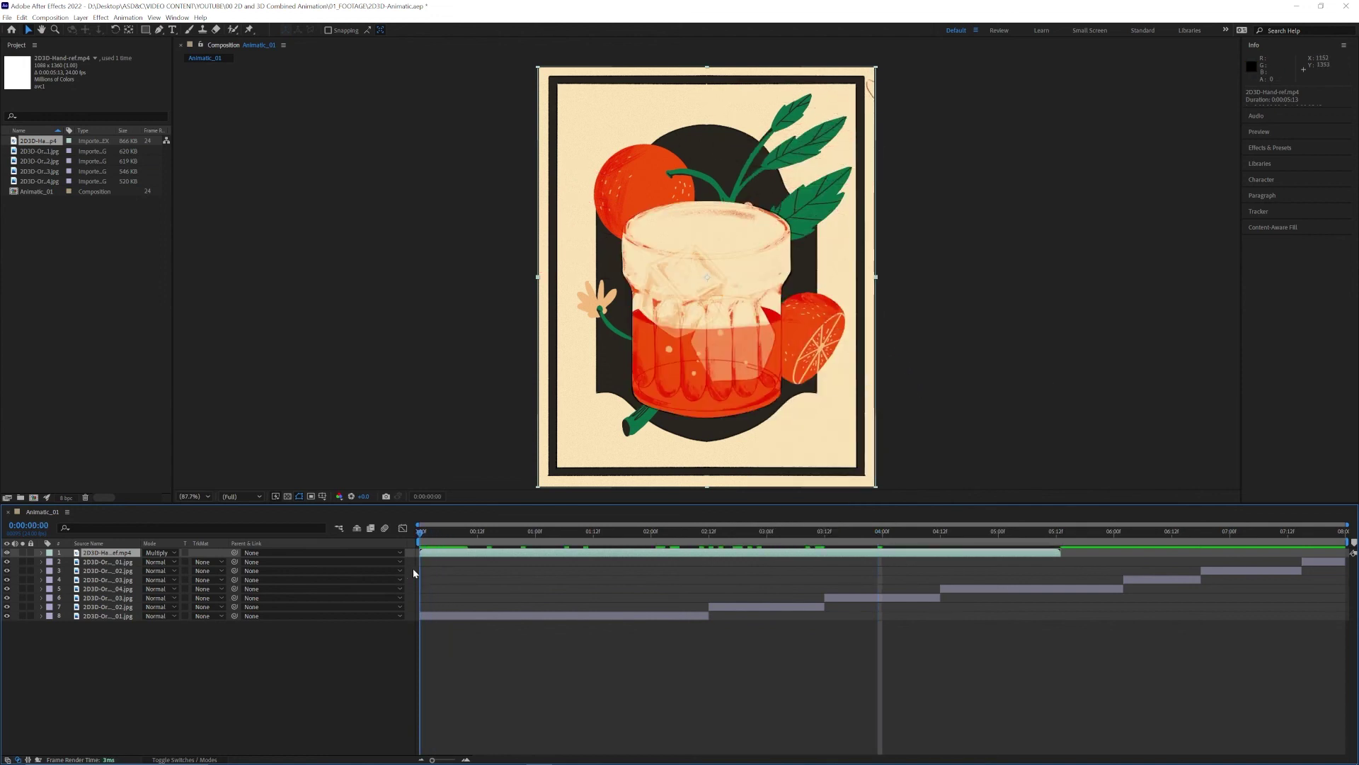
{"action": "key", "text": "space"}
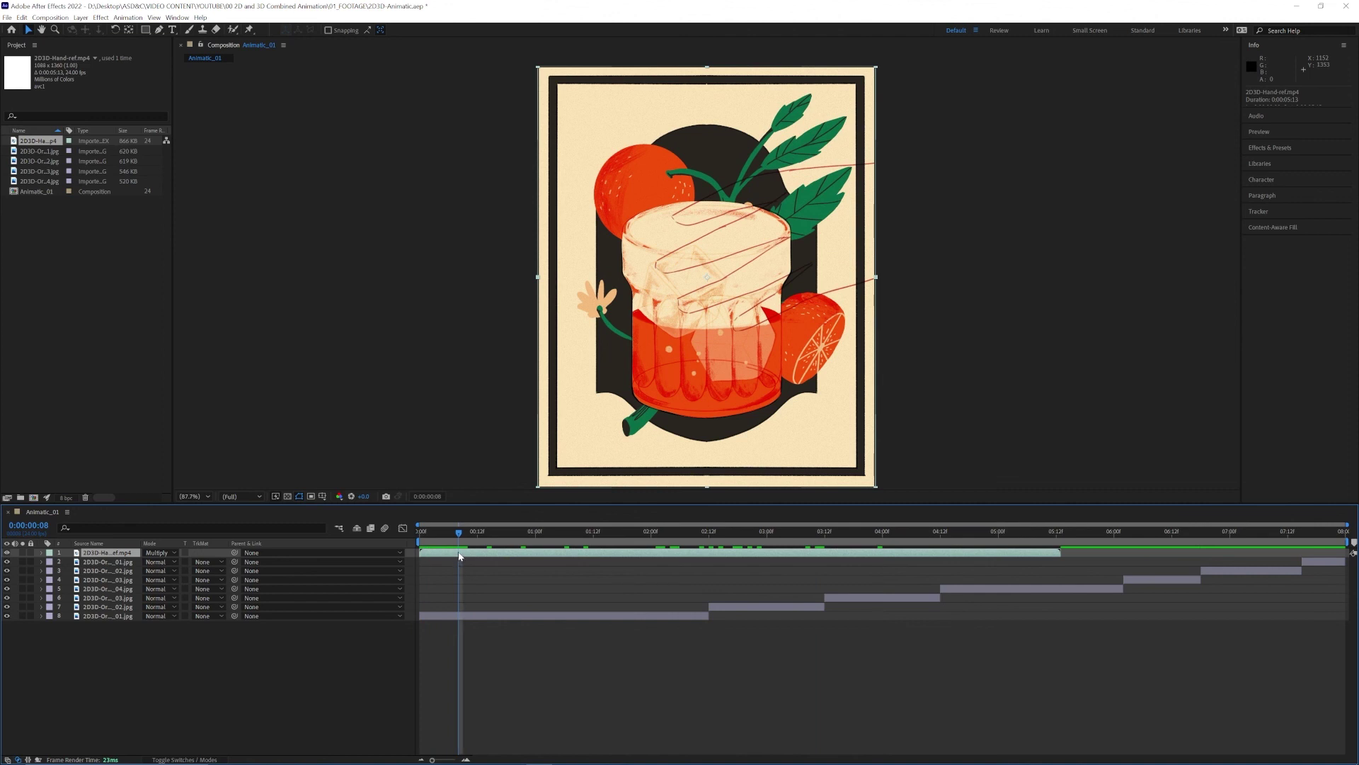
{"action": "mouse_move", "coordinate": [460, 556]}
{"action": "left_mouse_down"}
{"action": "mouse_move", "coordinate": [715, 530]}
{"action": "mouse_move", "coordinate": [712, 556]}
{"action": "mouse_move", "coordinate": [690, 558]}
{"action": "left_mouse_up"}
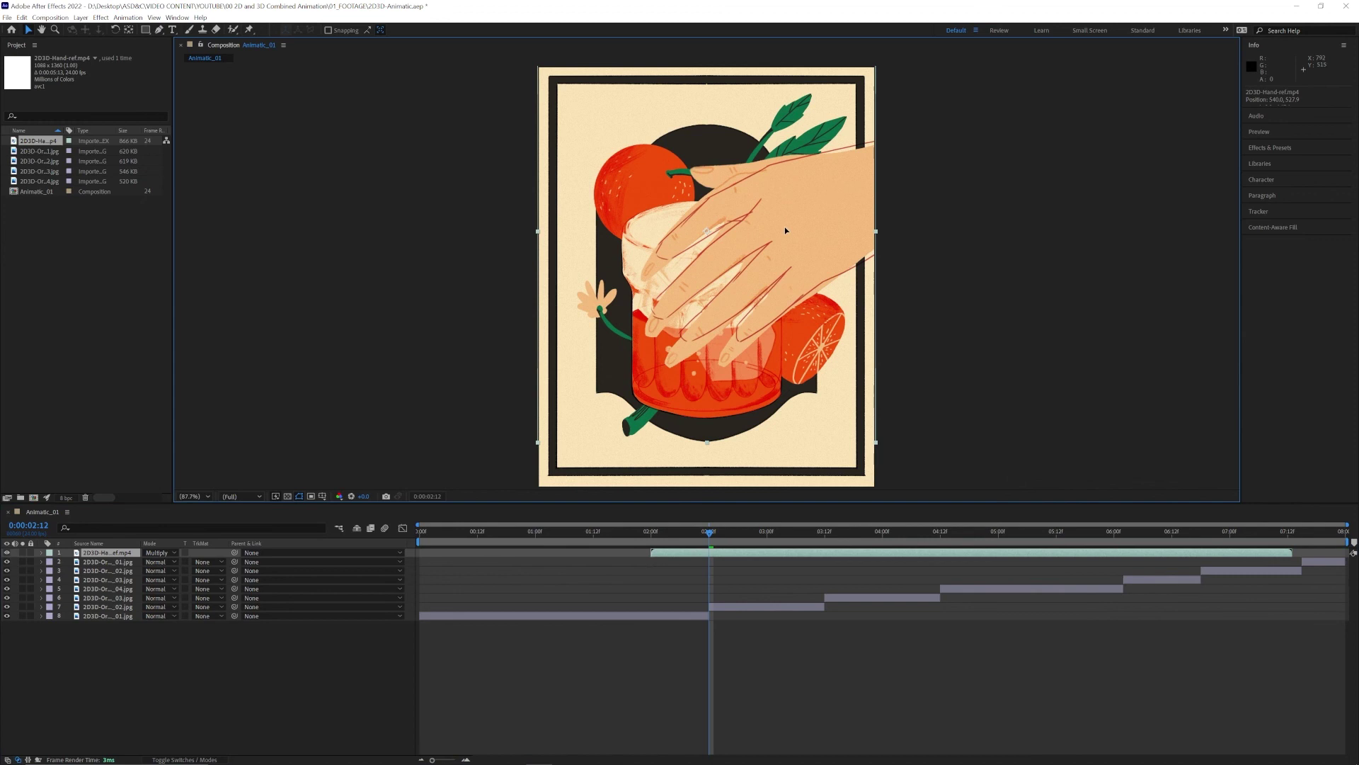
- Compare the hand motion from the reference's in-point, then start frame 03 at 0:00:03:10
{"action": "key", "text": "i"}
{"action": "left_click_drag", "start_coordinate": [650, 550], "coordinate": [743, 564]}
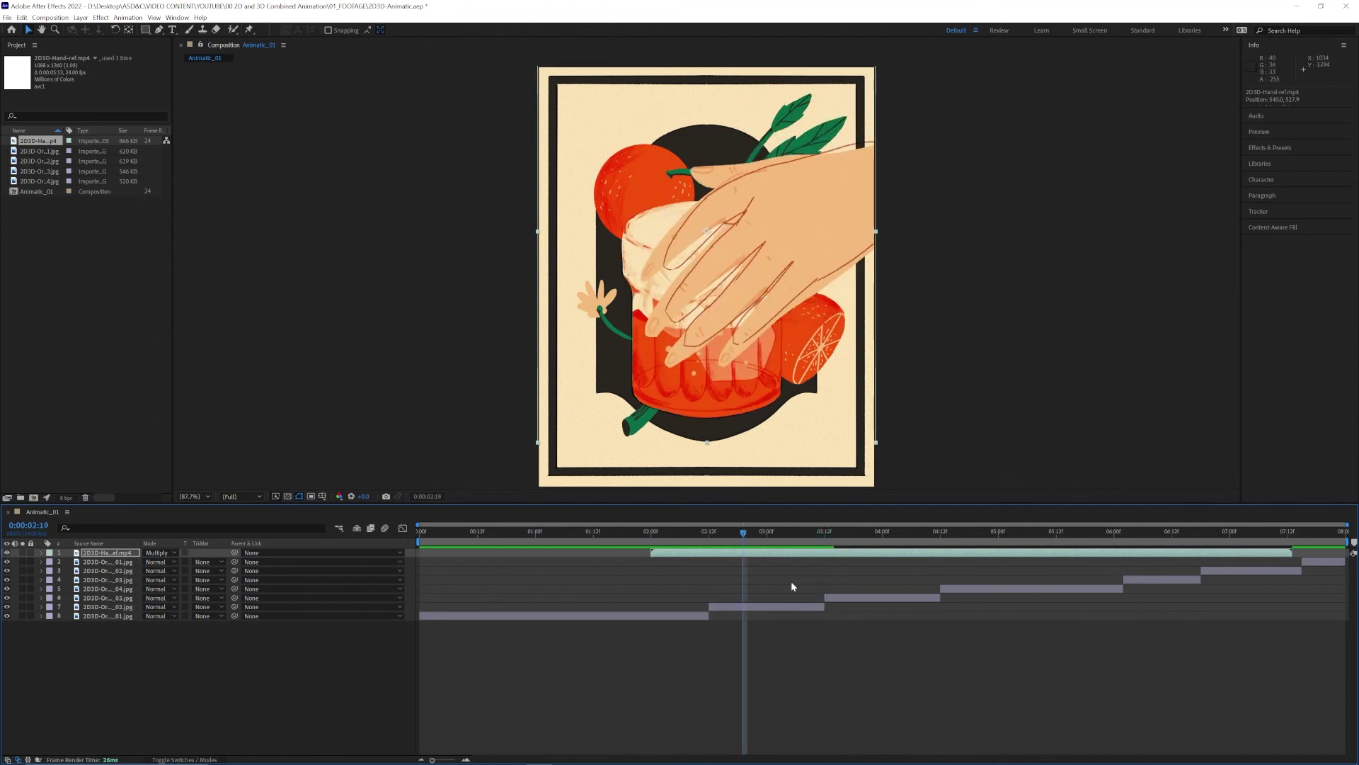
{"action": "mouse_move", "coordinate": [745, 532]}
{"action": "left_mouse_down"}
{"action": "mouse_move", "coordinate": [821, 533]}
{"action": "mouse_move", "coordinate": [819, 545]}
{"action": "mouse_move", "coordinate": [719, 556]}
{"action": "mouse_move", "coordinate": [798, 560]}
{"action": "mouse_move", "coordinate": [763, 564]}
{"action": "mouse_move", "coordinate": [802, 535]}
{"action": "mouse_move", "coordinate": [831, 538]}
{"action": "mouse_move", "coordinate": [816, 538]}
{"action": "left_mouse_up"}
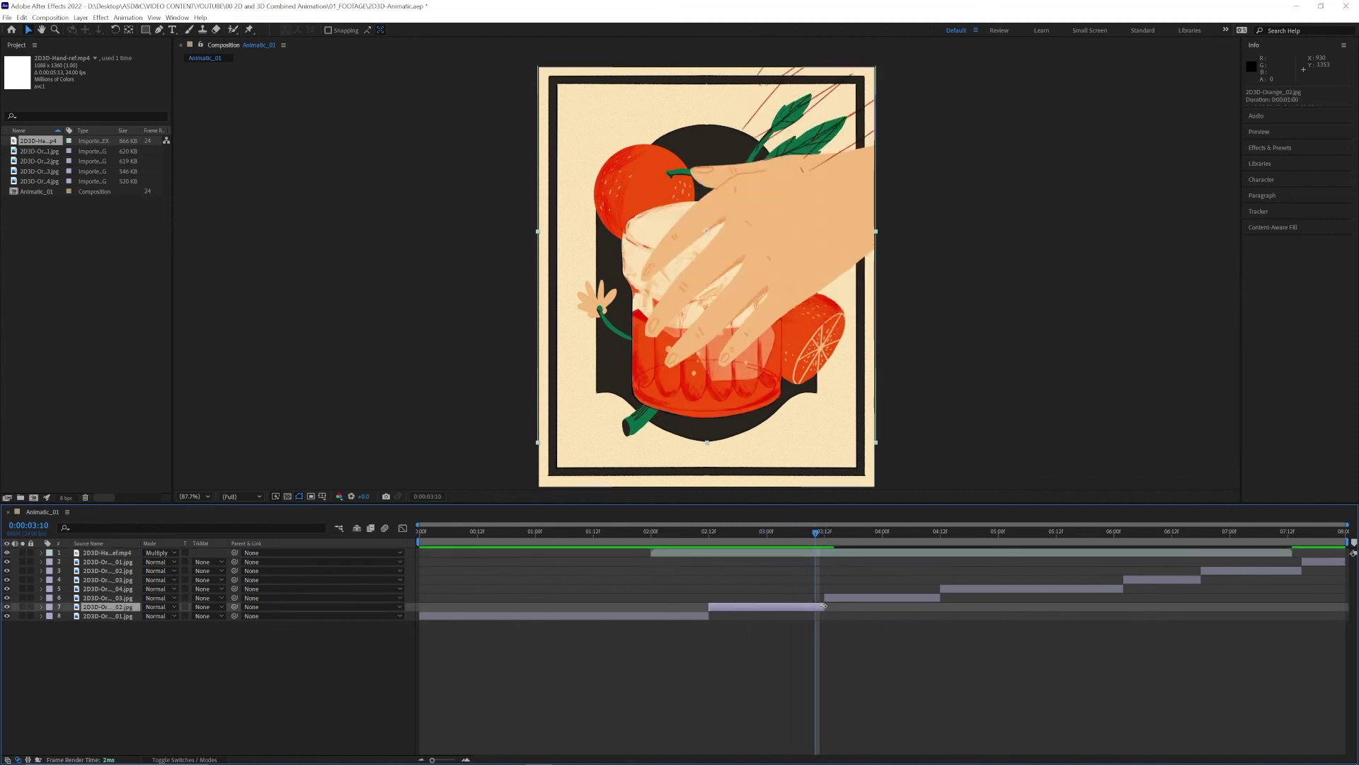
{"action": "left_click_drag", "start_coordinate": [825, 597], "coordinate": [810, 597]}
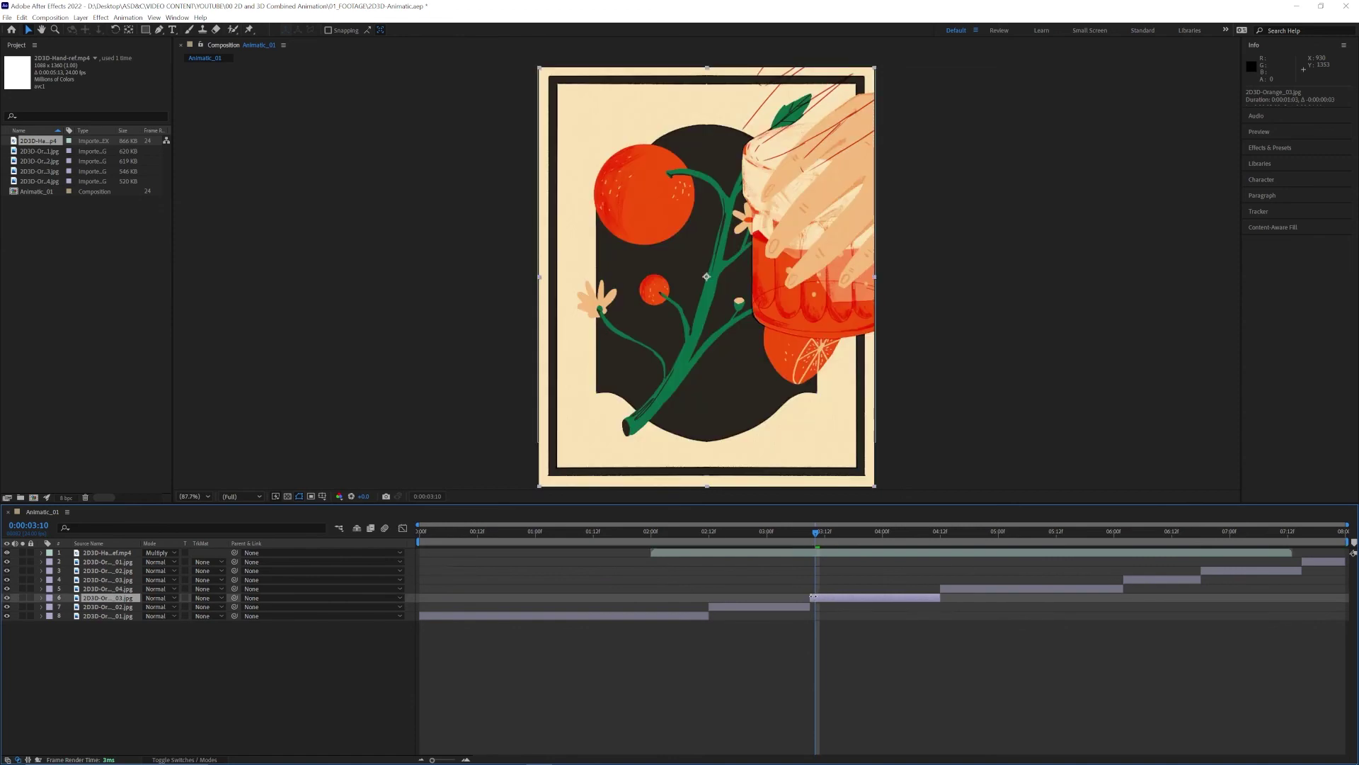
- Retime frame 03 to run 03:08–03:19 and start frame 04 at 03:19
{"action": "left_click_drag", "start_coordinate": [815, 536], "coordinate": [806, 541]}
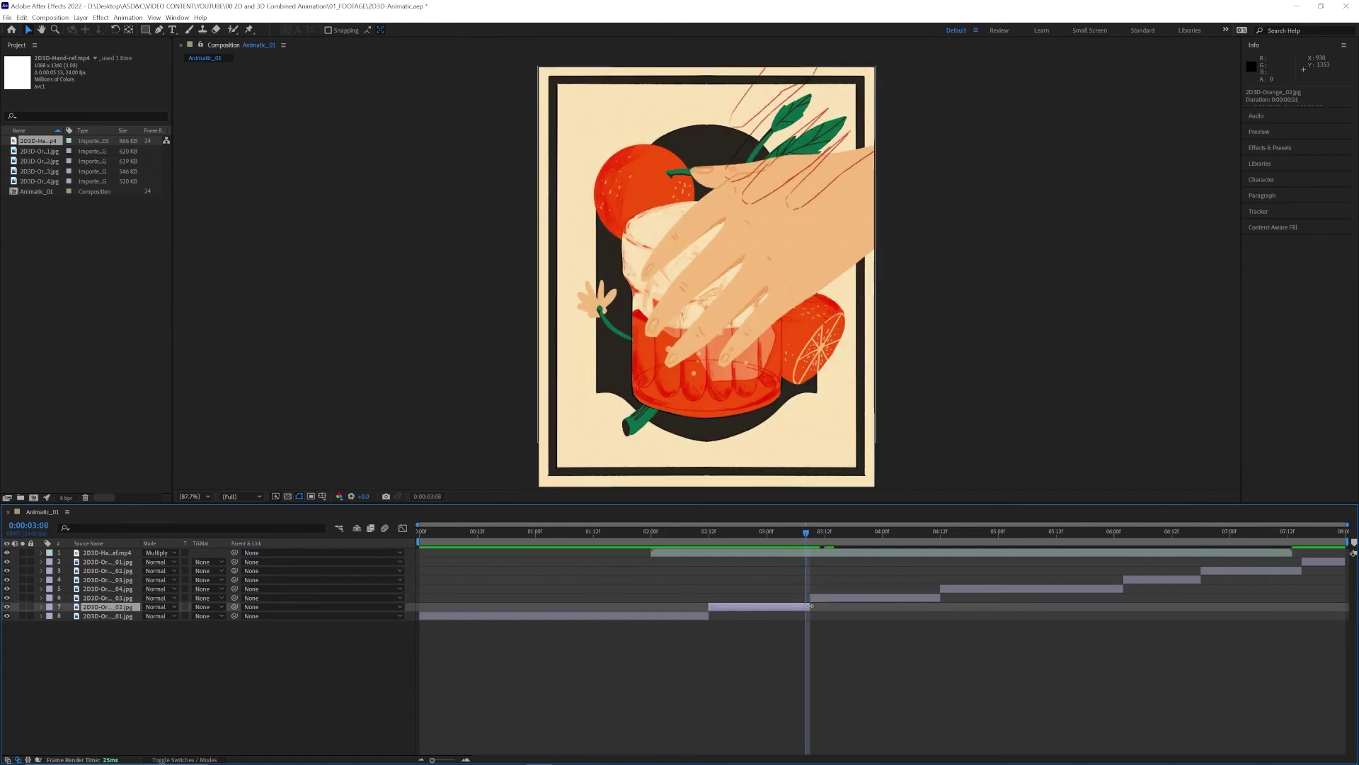
{"action": "left_click_drag", "start_coordinate": [810, 597], "coordinate": [806, 597]}
{"action": "left_click_drag", "start_coordinate": [807, 536], "coordinate": [855, 551]}
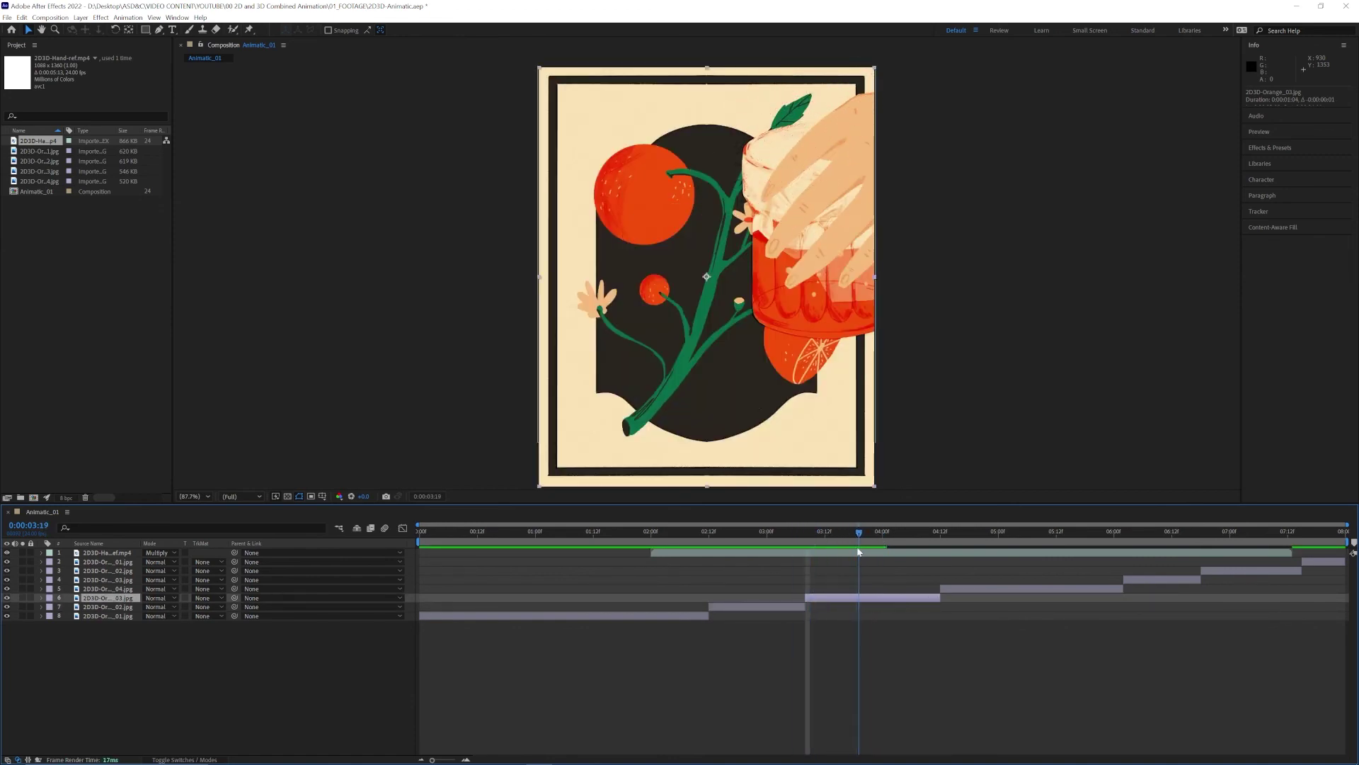
{"action": "left_click_drag", "start_coordinate": [896, 604], "coordinate": [860, 598]}
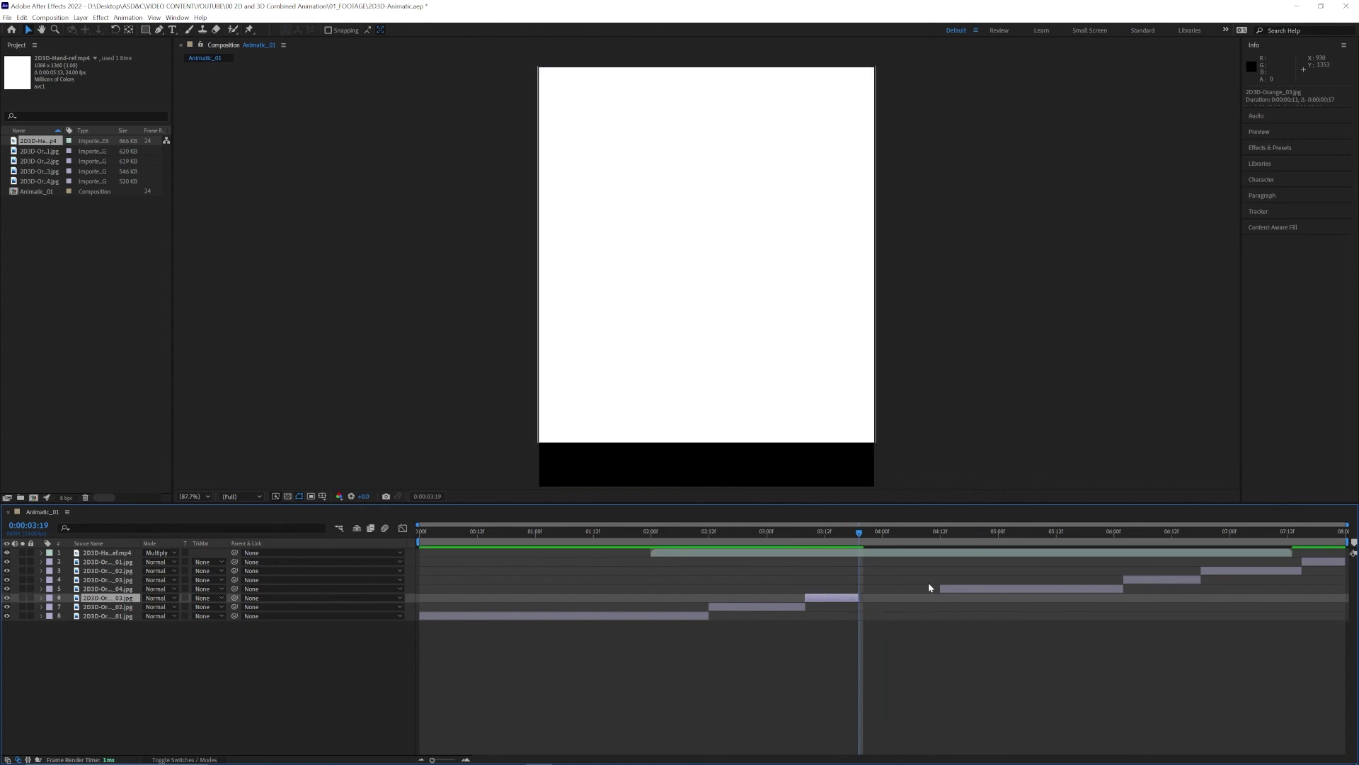
{"action": "left_click_drag", "start_coordinate": [941, 587], "coordinate": [859, 588]}
{"action": "left_click_drag", "start_coordinate": [858, 532], "coordinate": [723, 538]}
- Hide the hand reference video and preview the animatic loop
{"action": "left_click", "coordinate": [6, 553]}
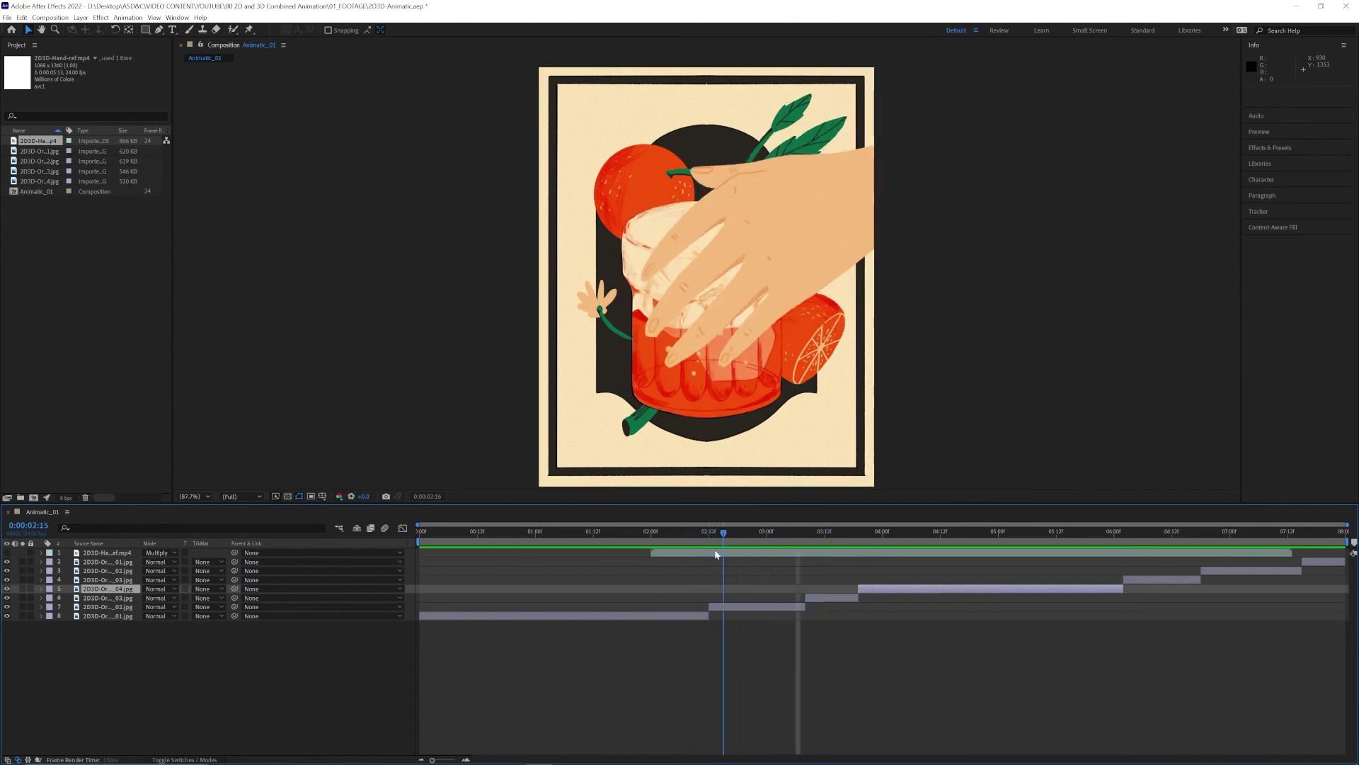
{"action": "key", "text": "space"}
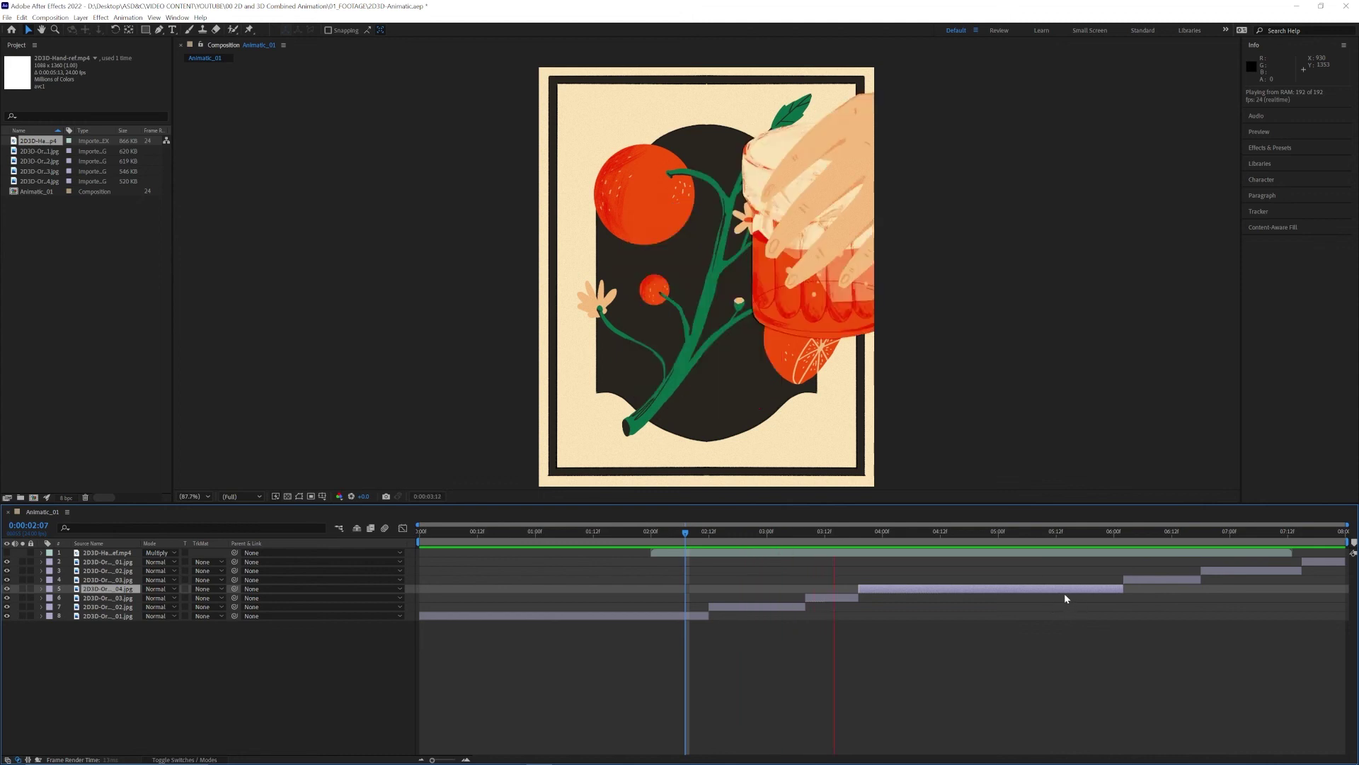
{"action": "key", "text": "space"}
{"action": "left_click_drag", "start_coordinate": [907, 532], "coordinate": [991, 528]}
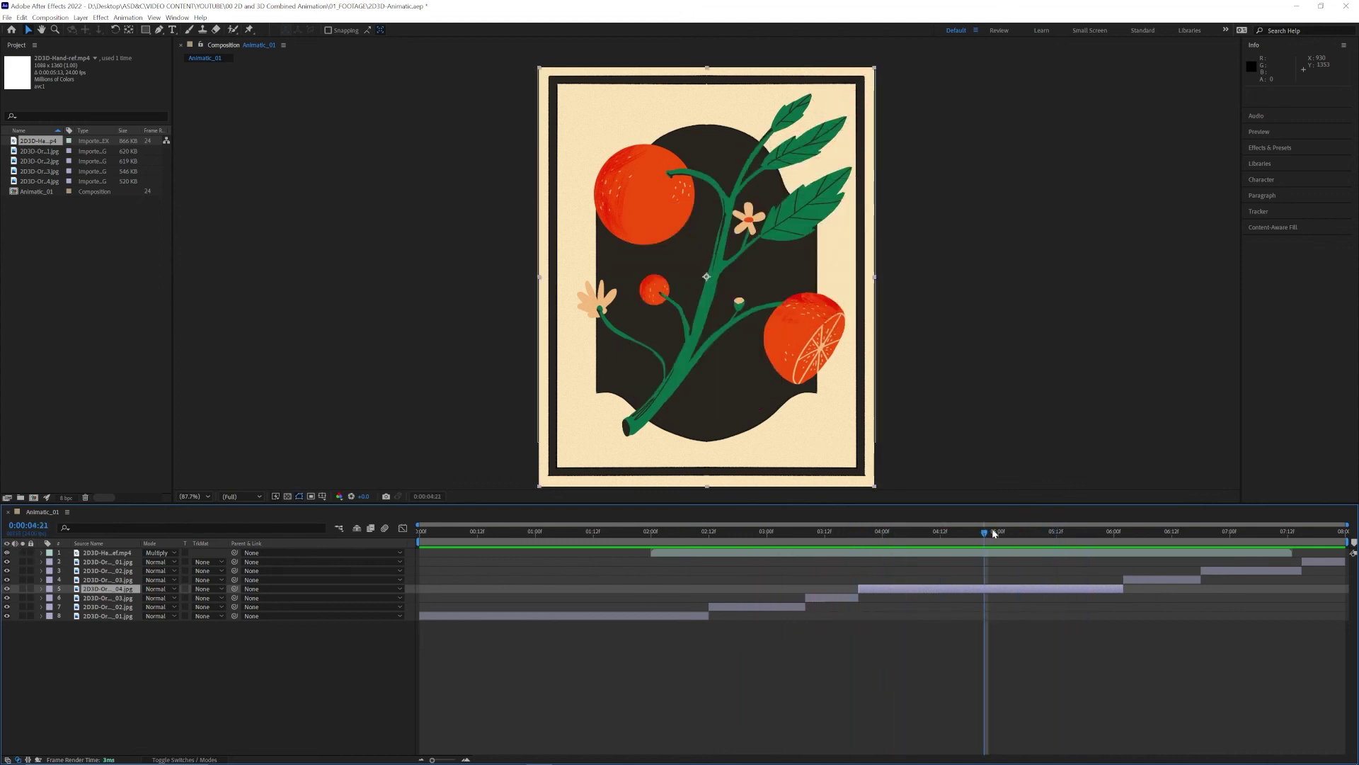